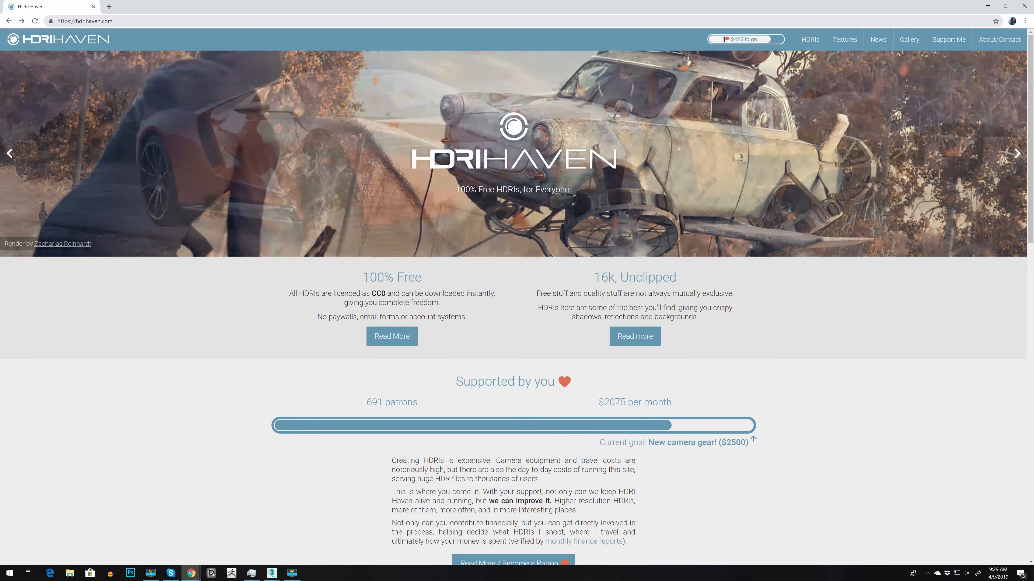
Step: Go to the HDRIs section of HDRI Haven, look through the category row and open the Outdoor category
scroll(764, 407, down, 2)
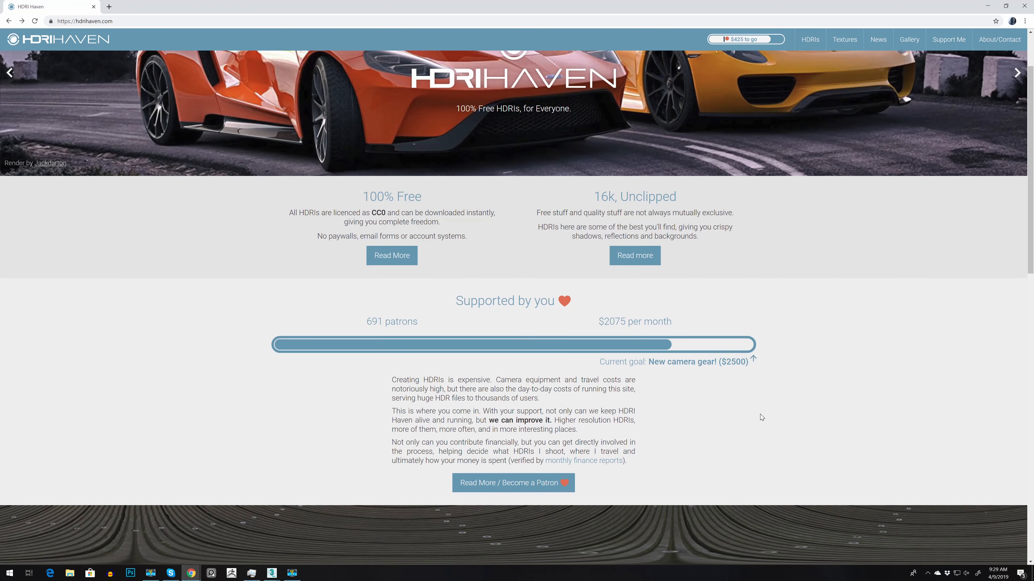
scroll(760, 415, up, 2)
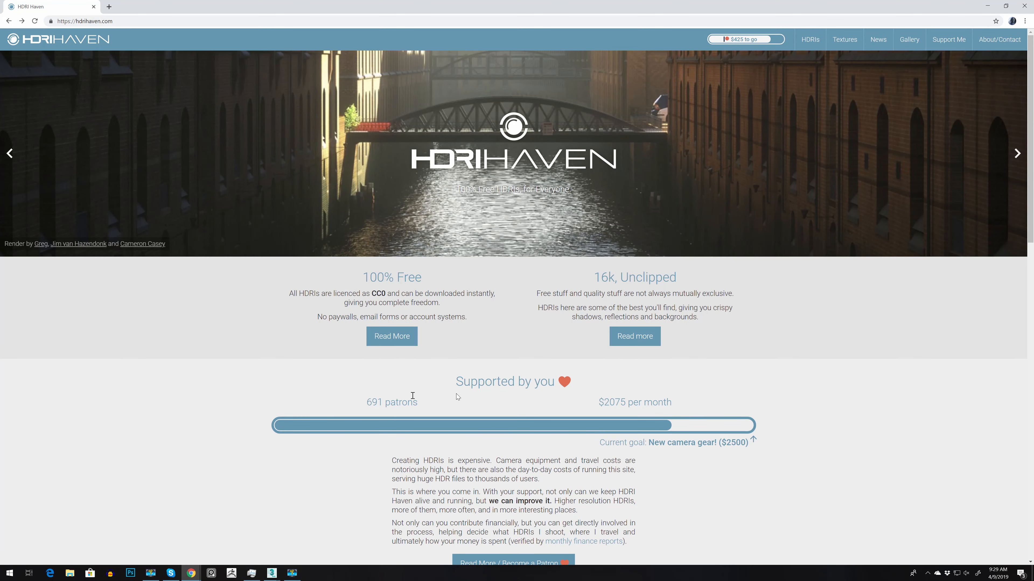
click(810, 39)
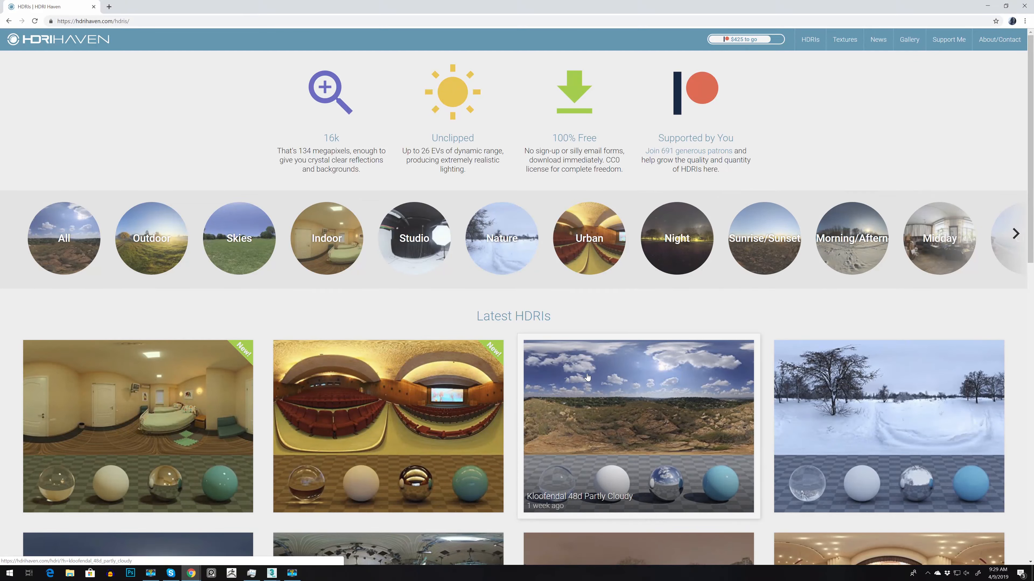
click(1015, 233)
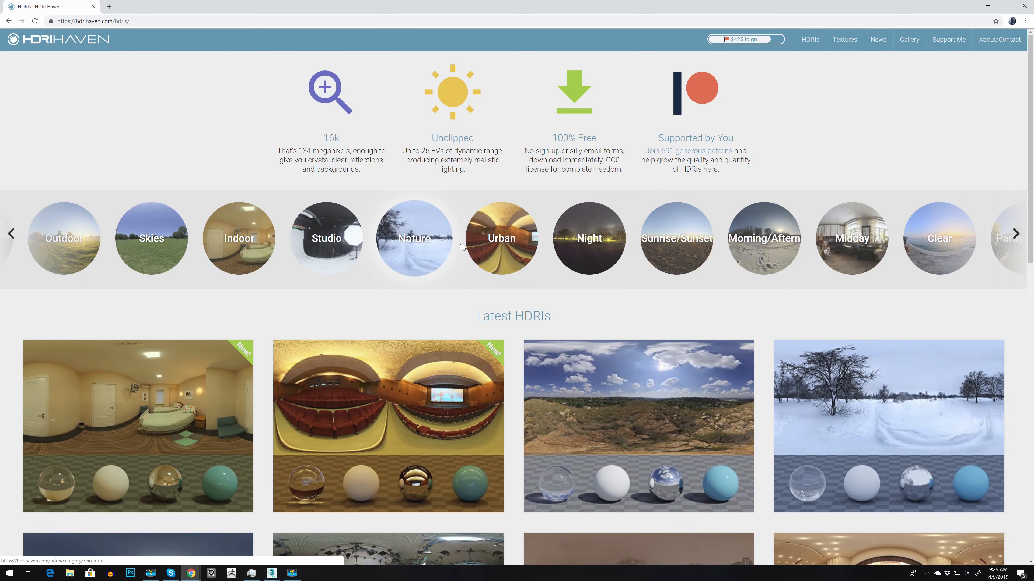
scroll(675, 398, down, 2)
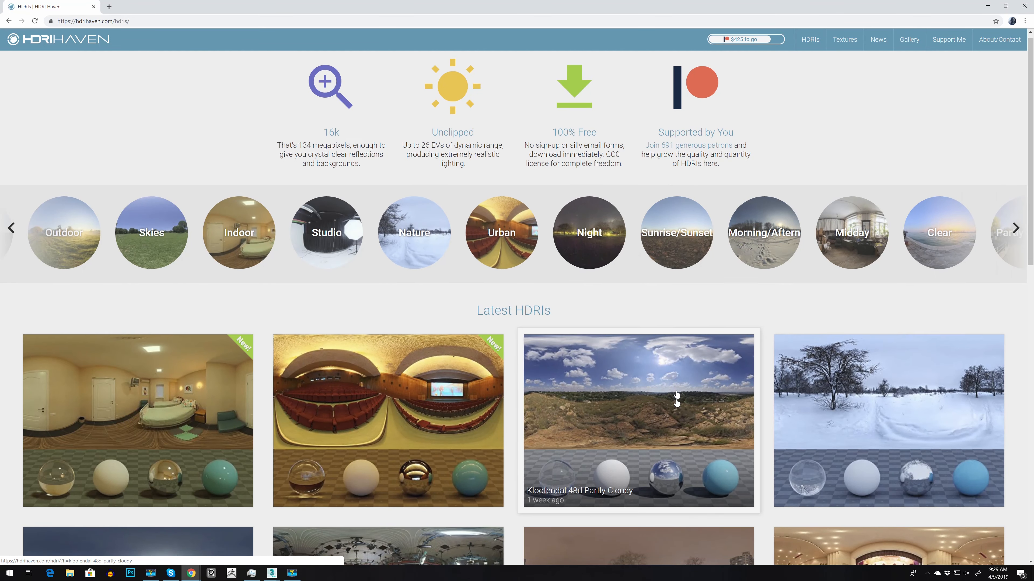
scroll(428, 433, up, 1)
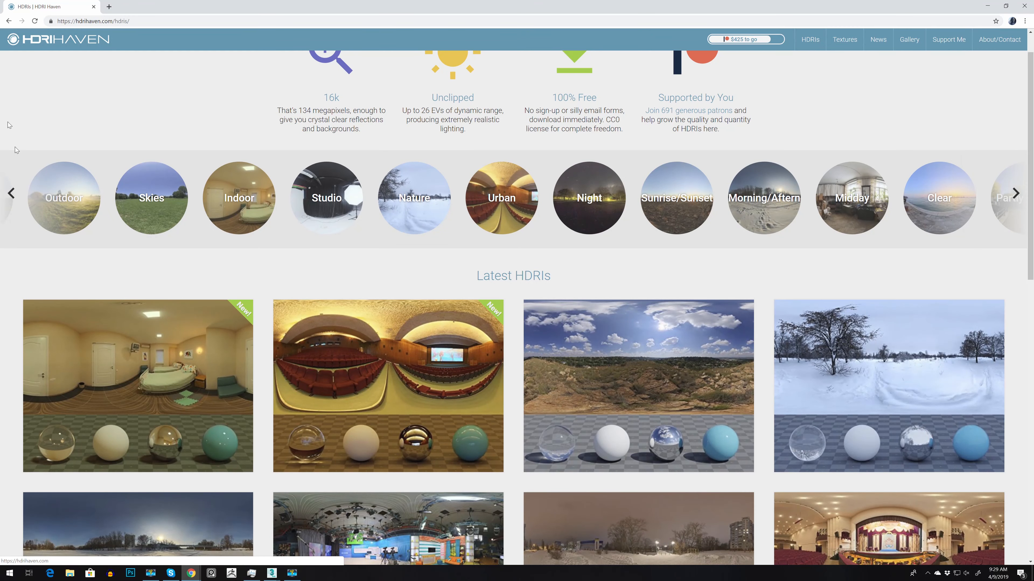
click(11, 193)
click(165, 210)
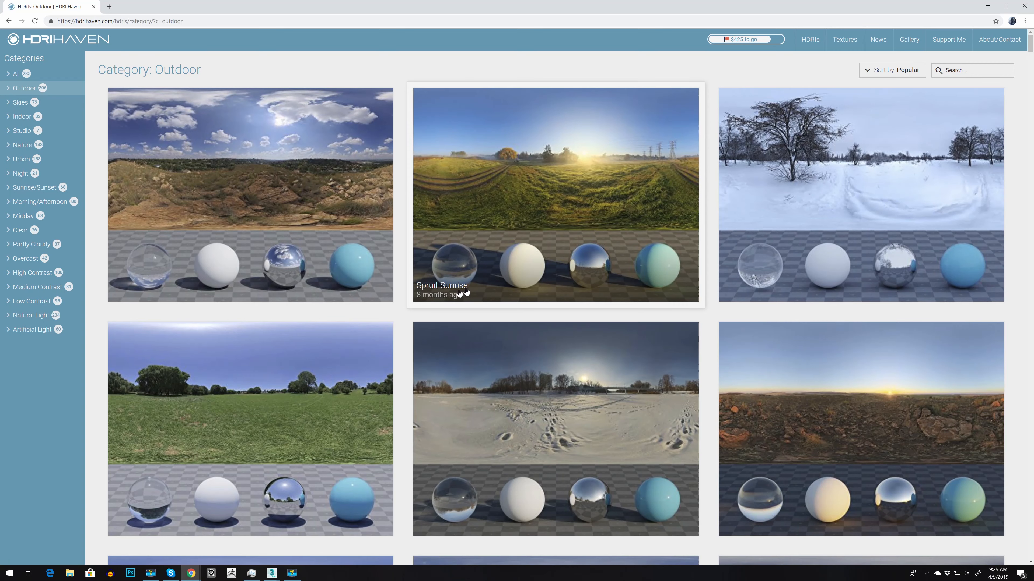
Step: Open the Spruit Sunrise HDRI page and examine its download resolutions and user renders
click(520, 175)
scroll(966, 410, down, 7)
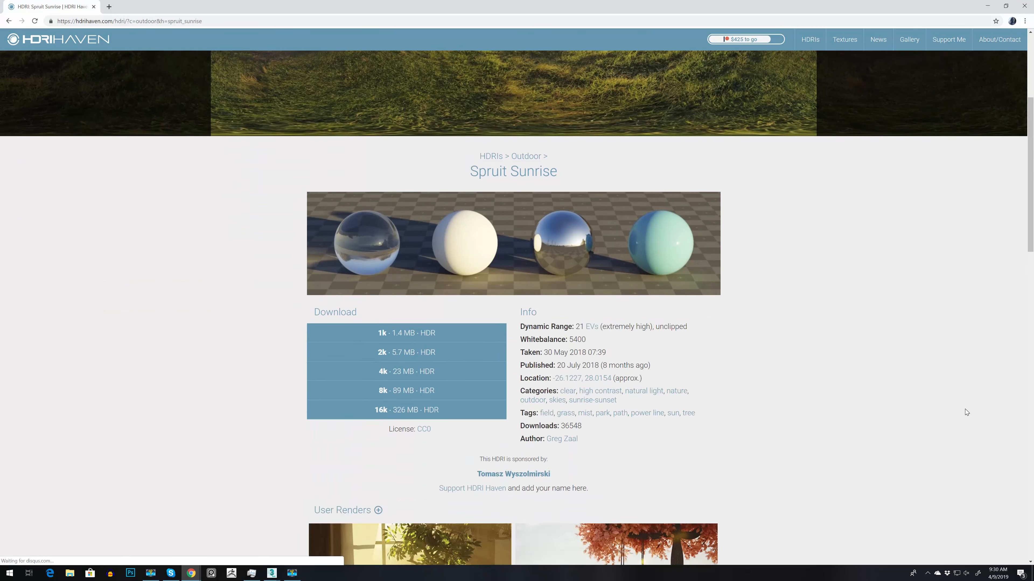
scroll(409, 265, up, 1)
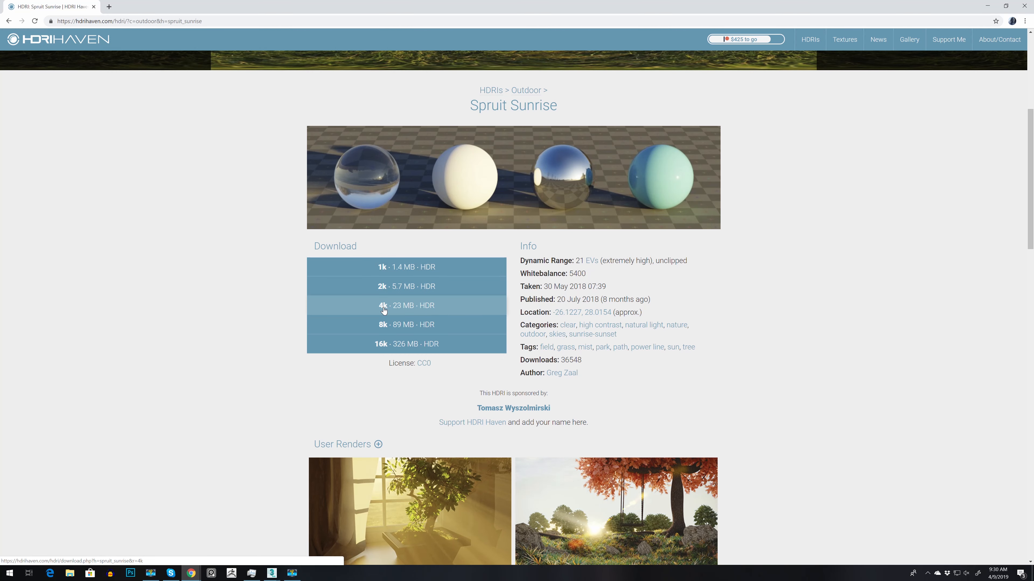
scroll(783, 361, down, 5)
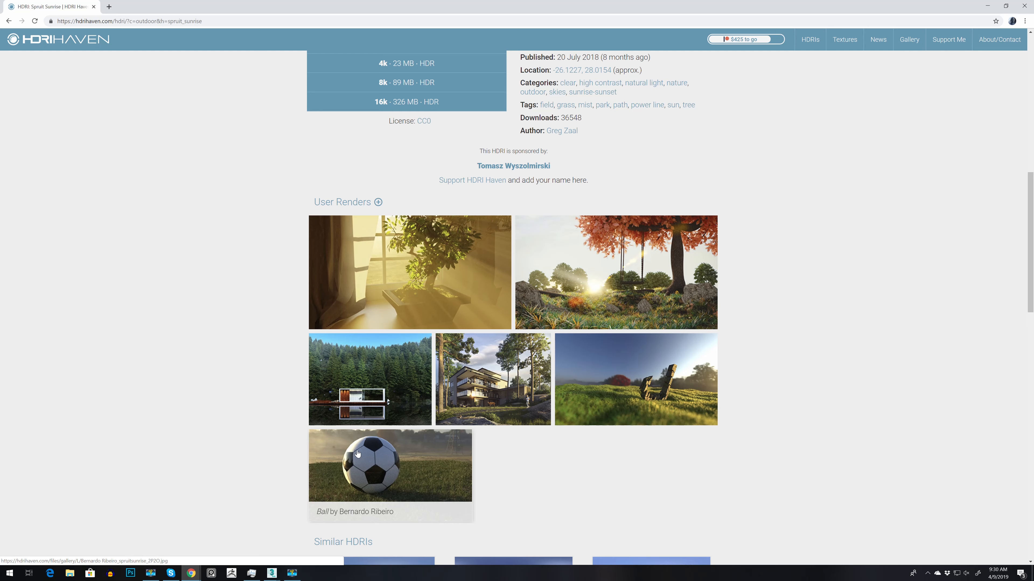
scroll(761, 303, up, 12)
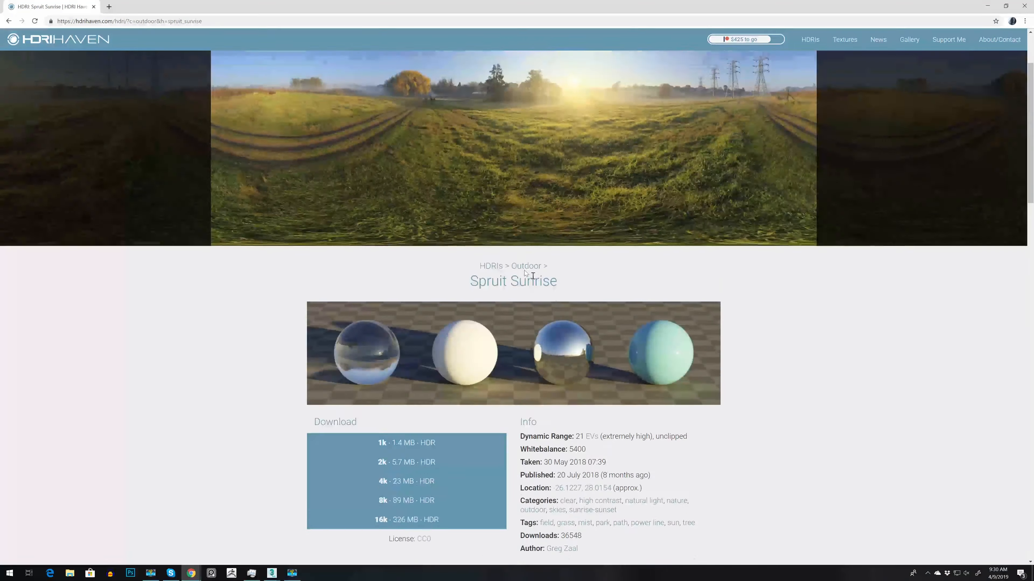
Step: Switch to 3ds Max, load spruit_sunrise_4k from the Desktop into the VRayHDRI map and set its mapping type to Spherical
click(985, 7)
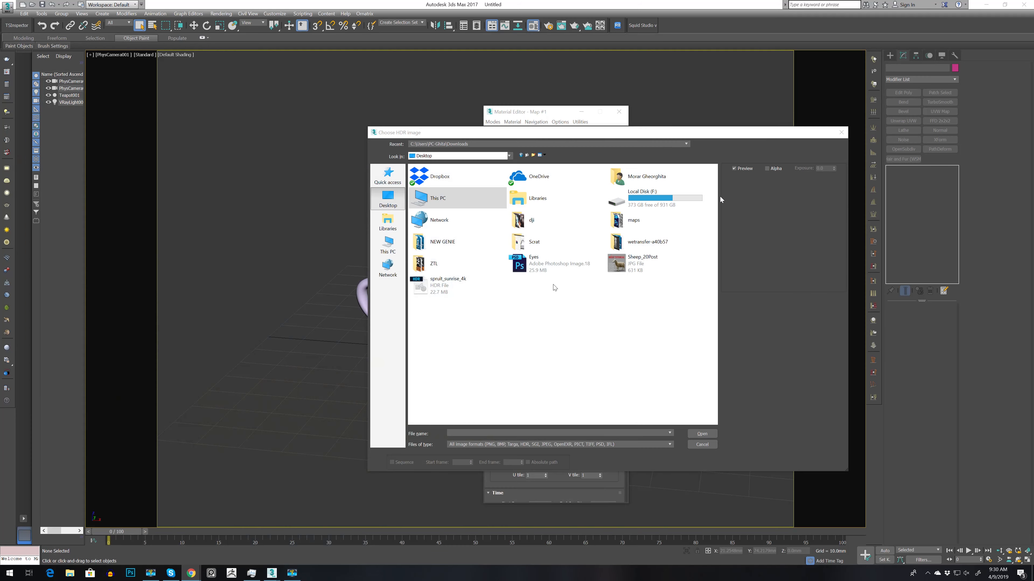
double_click(460, 284)
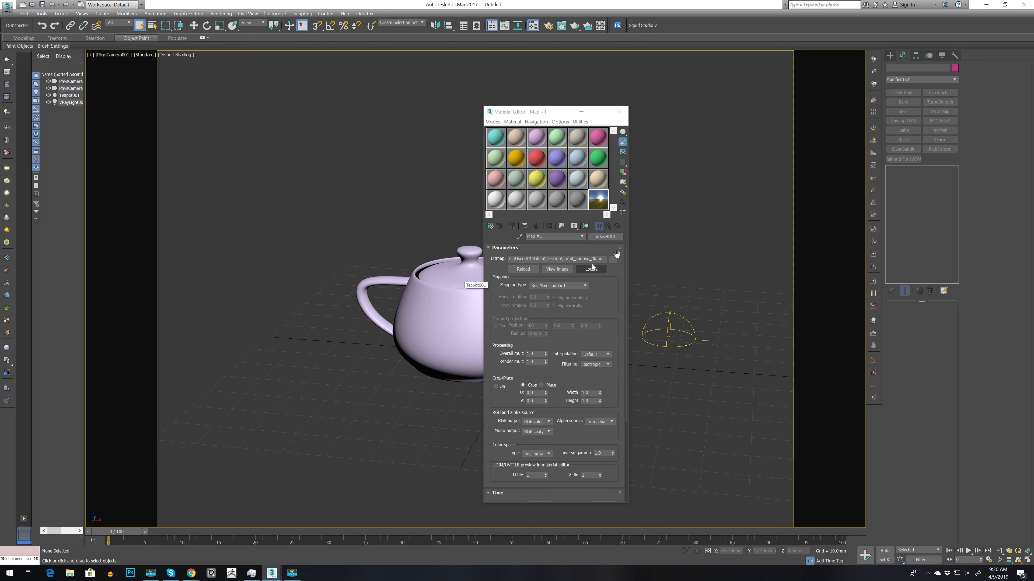
click(554, 285)
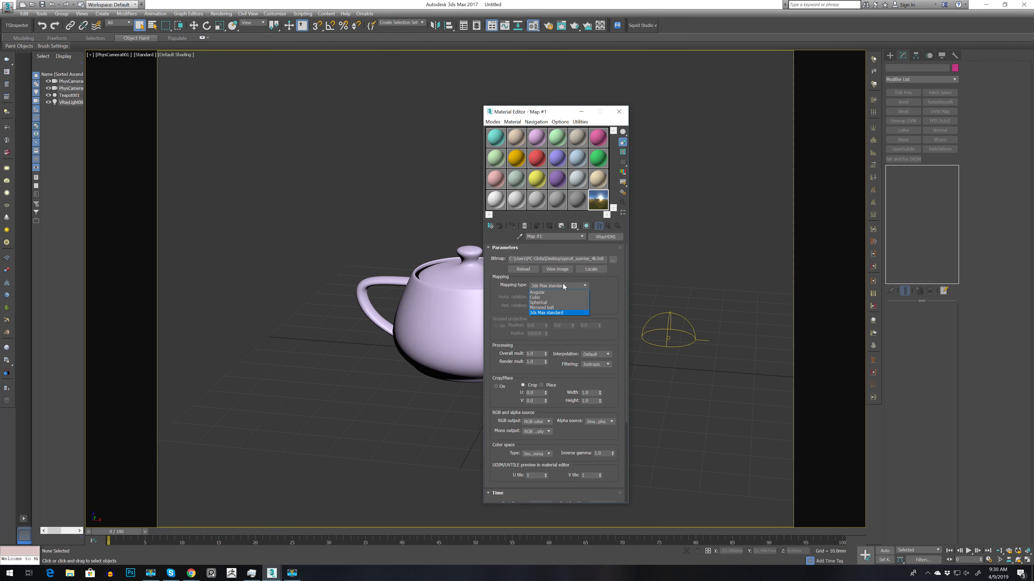
click(553, 304)
Step: Select the dome light and assign the VRayHDRI map from the Material Editor as its texture
drag(524, 112, 324, 107)
drag(747, 270, 644, 381)
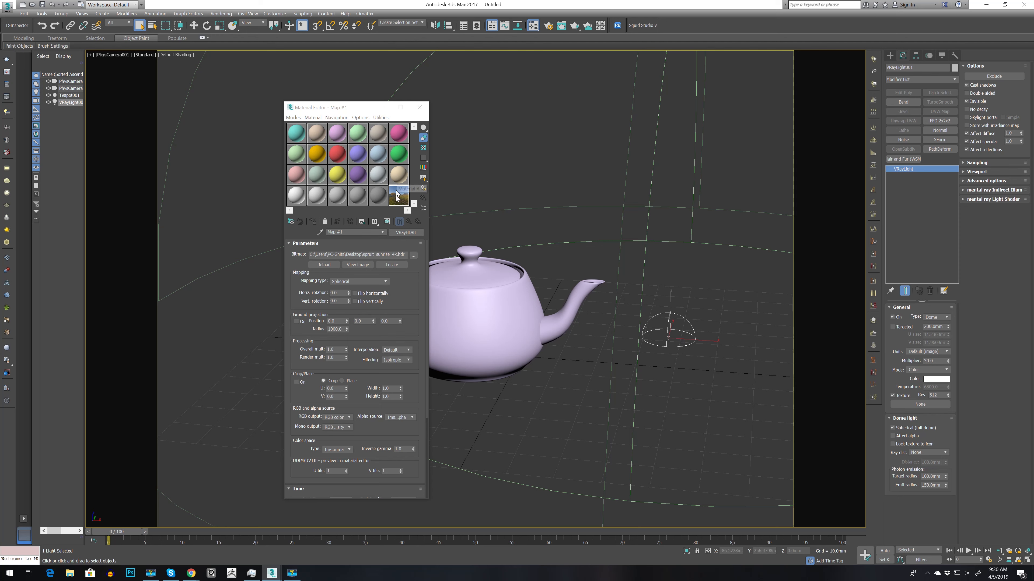
drag(401, 198, 914, 404)
click(497, 276)
click(498, 310)
click(598, 384)
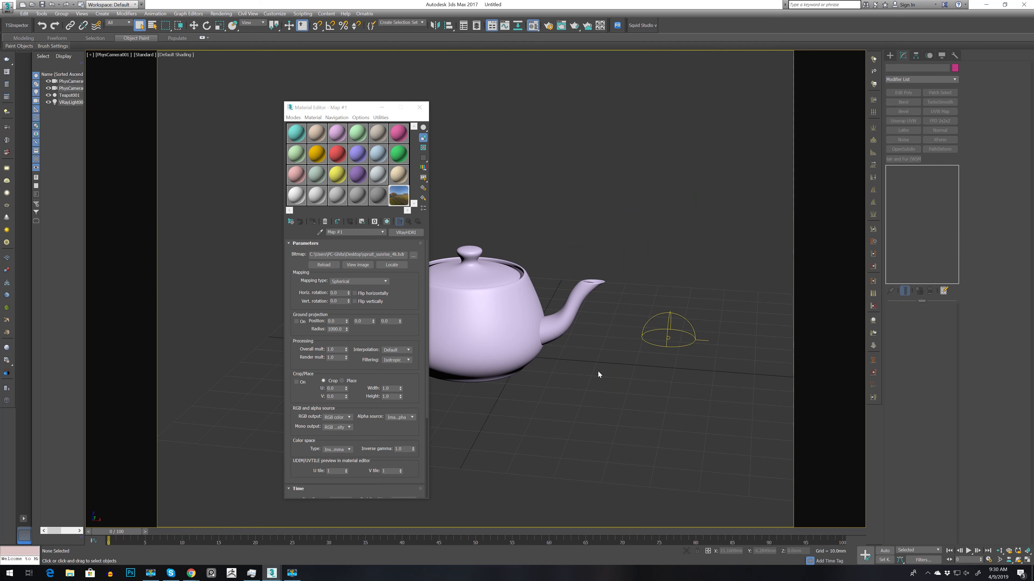
Step: Show the V-Ray frame buffer and set the output width to 2000 in the common render settings
right_click(597, 372)
click(622, 456)
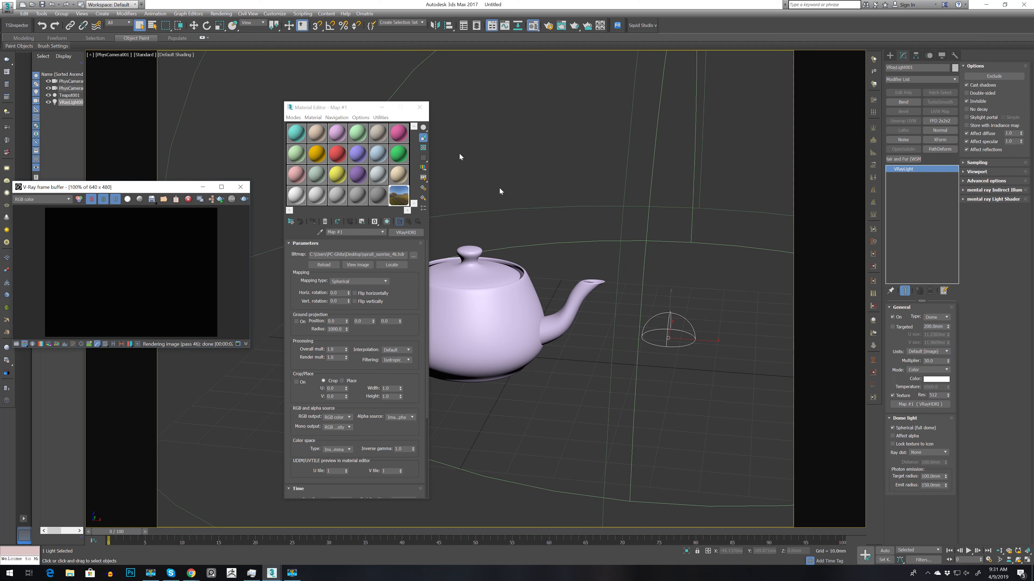
click(221, 13)
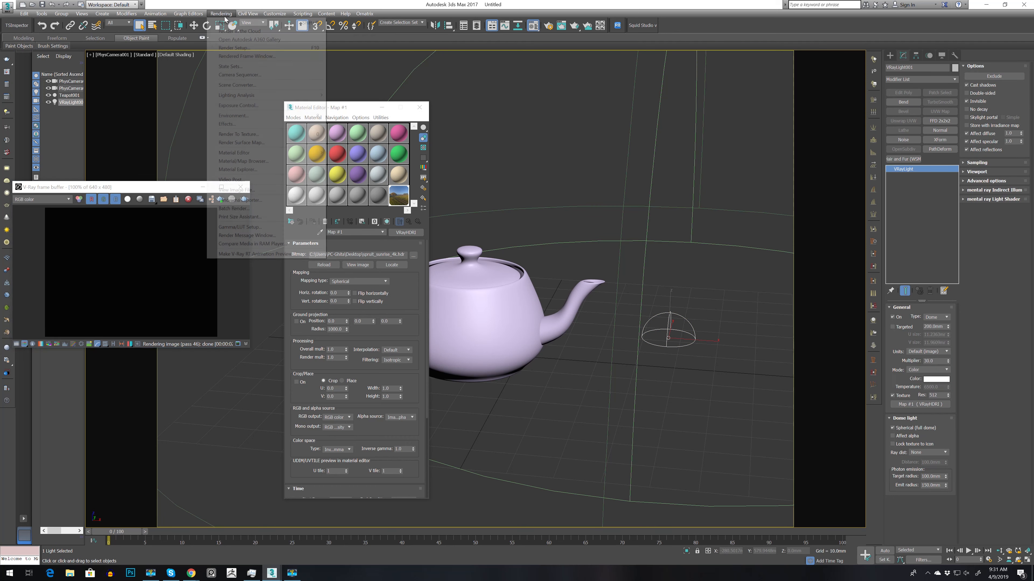
click(242, 49)
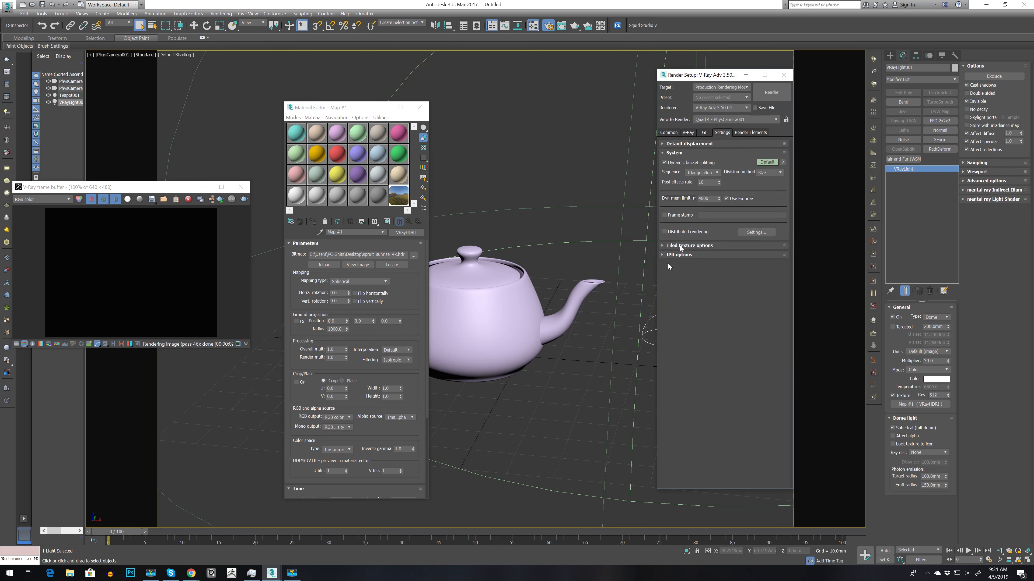
click(669, 133)
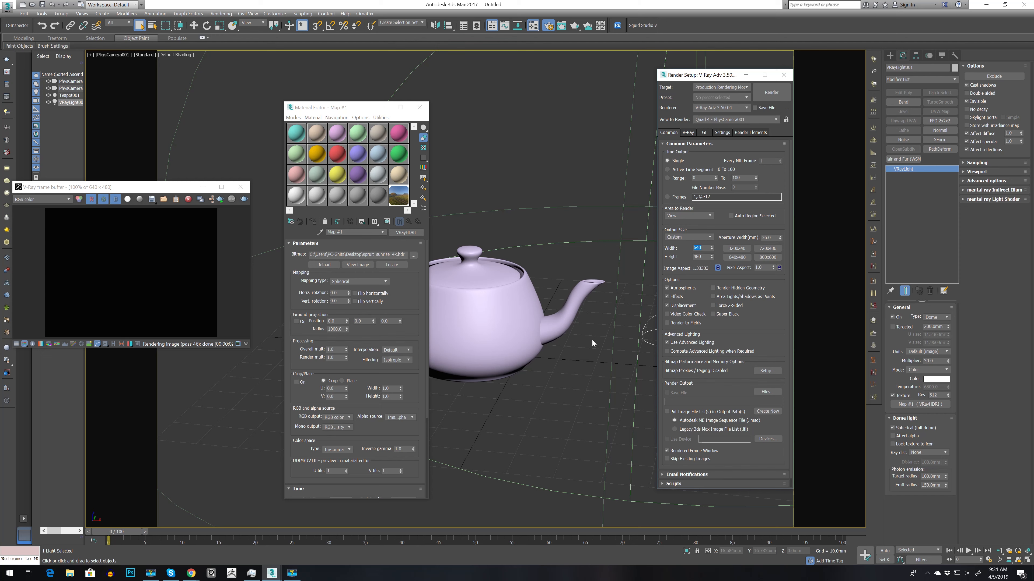
text(2000)
key(Return)
click(783, 74)
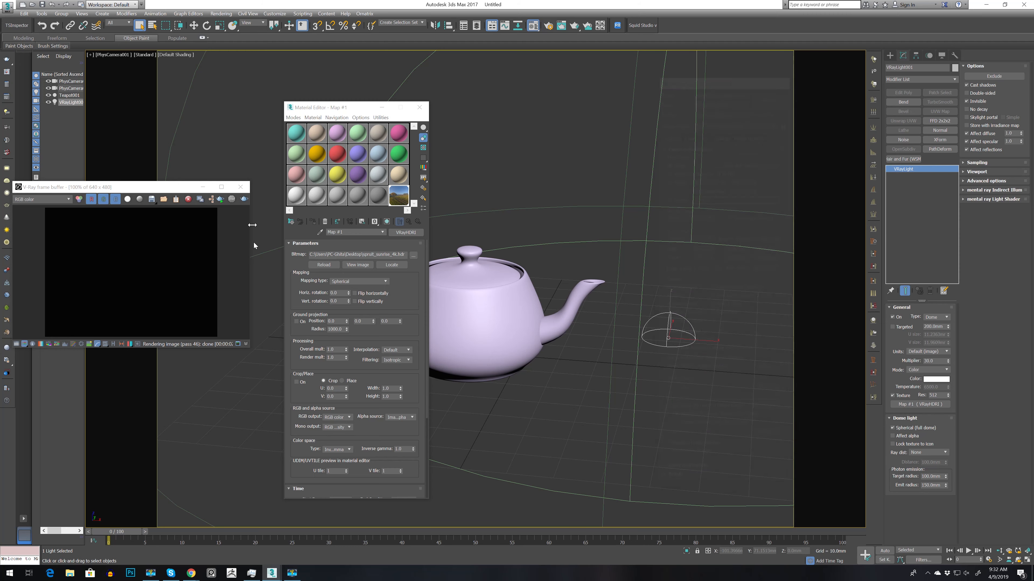
Step: Assign Material #22 to the teapot and give it a gray reflection color and a reflection glossiness of about 0.76
click(358, 198)
drag(356, 205, 467, 297)
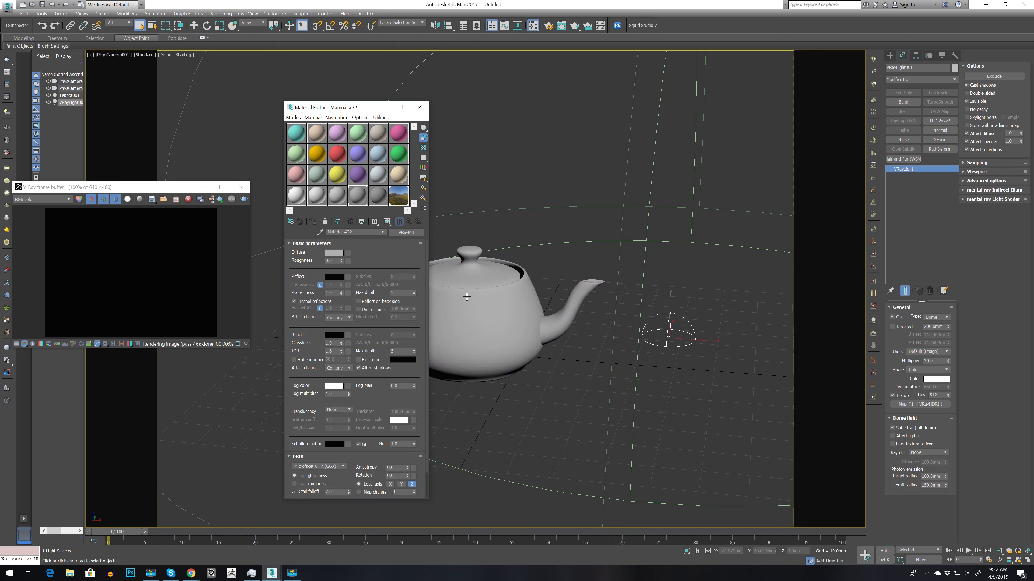
click(334, 277)
click(180, 63)
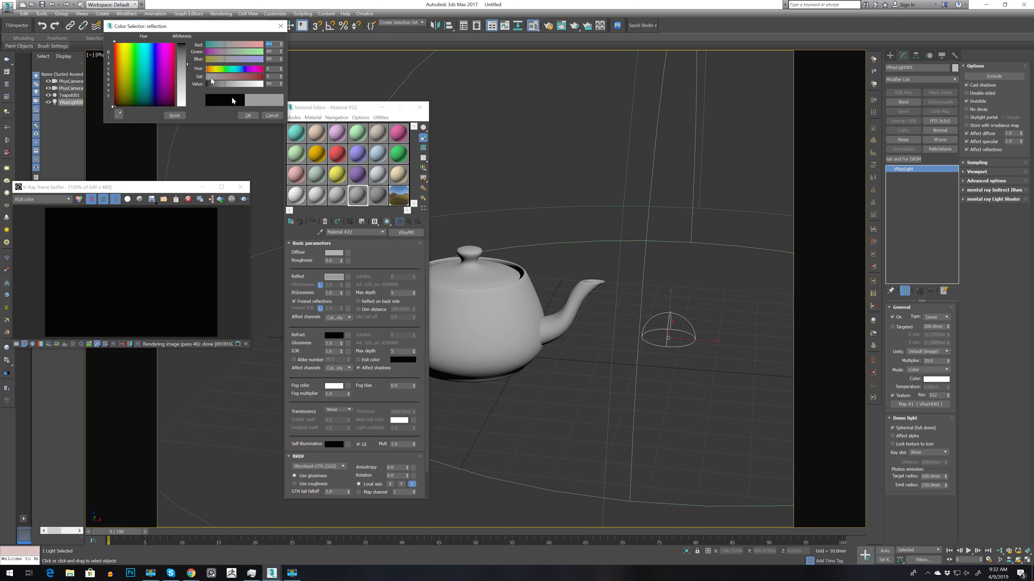
click(249, 116)
drag(342, 293, 338, 298)
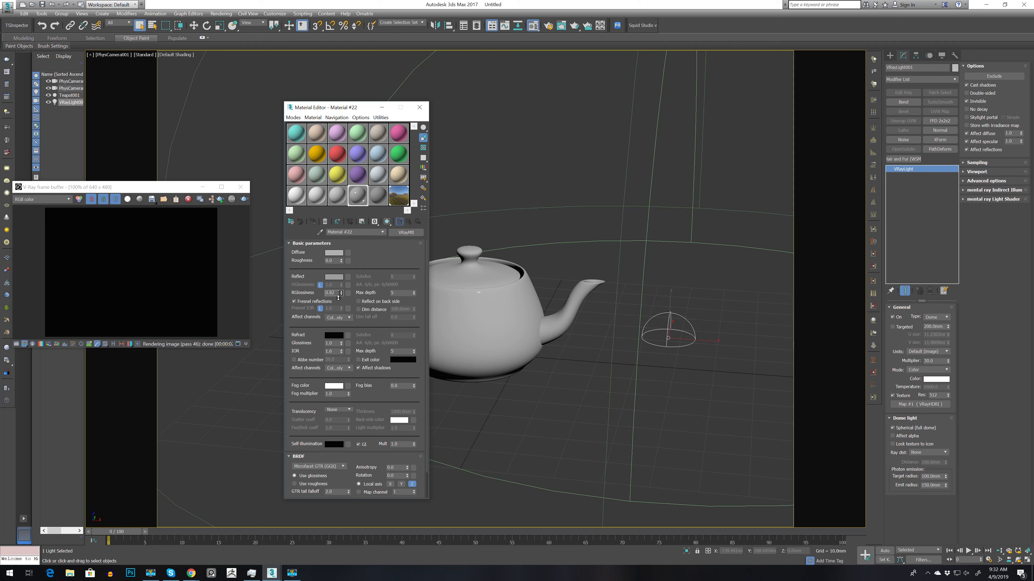
click(419, 107)
Step: Reopen the V-Ray frame buffer, start interactive rendering, and enlarge its window beside the teapot
drag(179, 188, 400, 197)
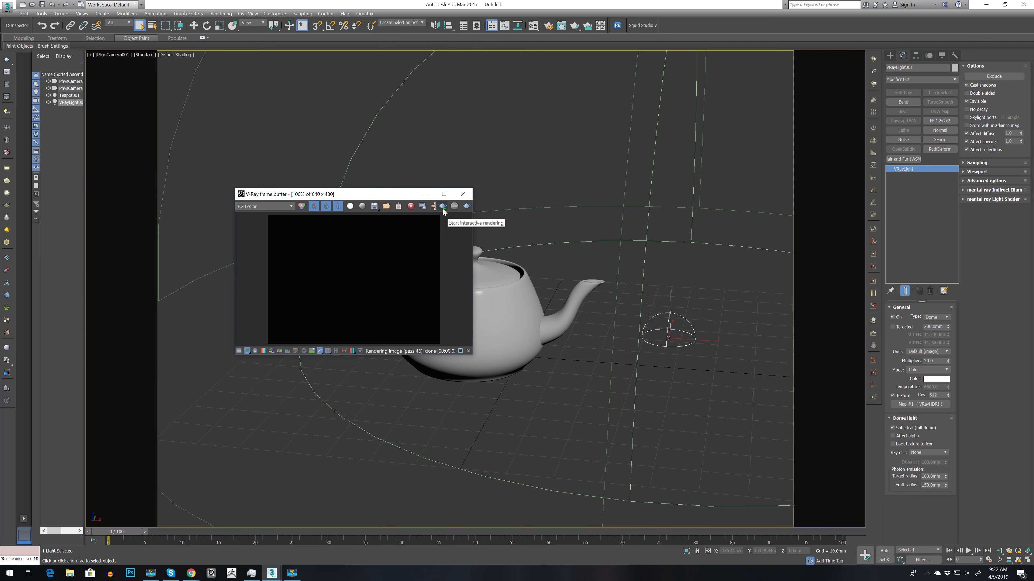
click(463, 194)
right_click(514, 160)
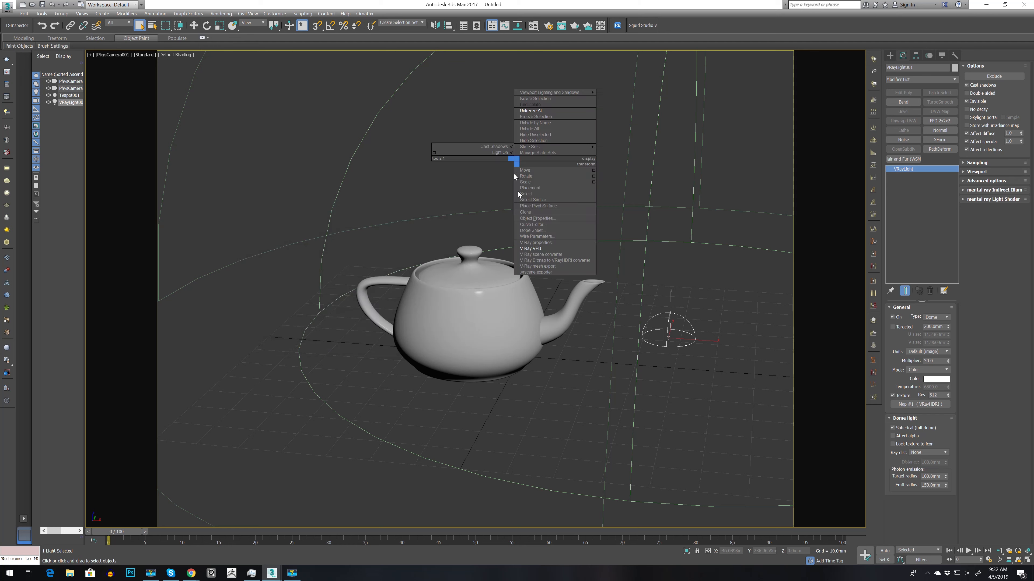
click(529, 248)
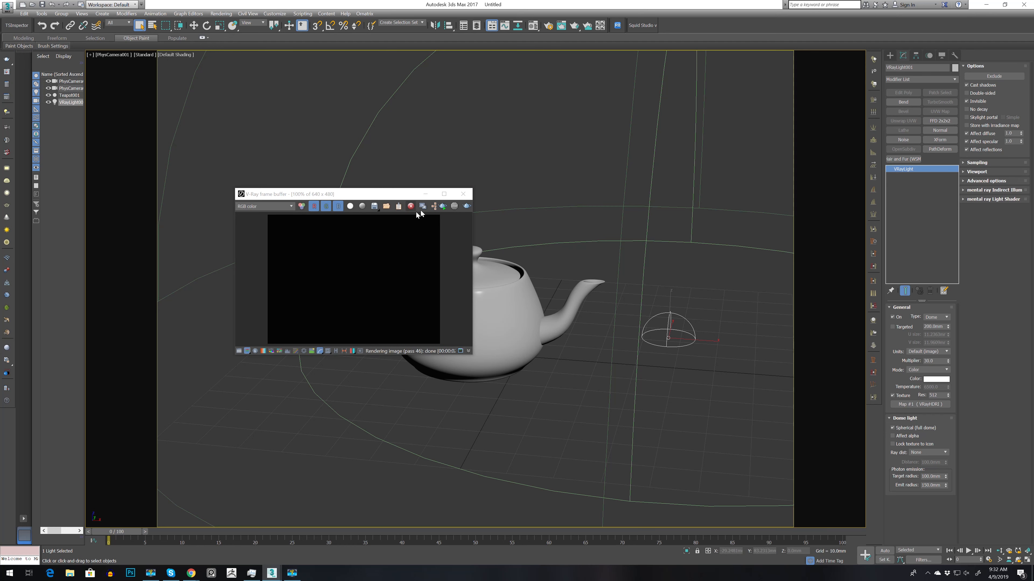
click(443, 206)
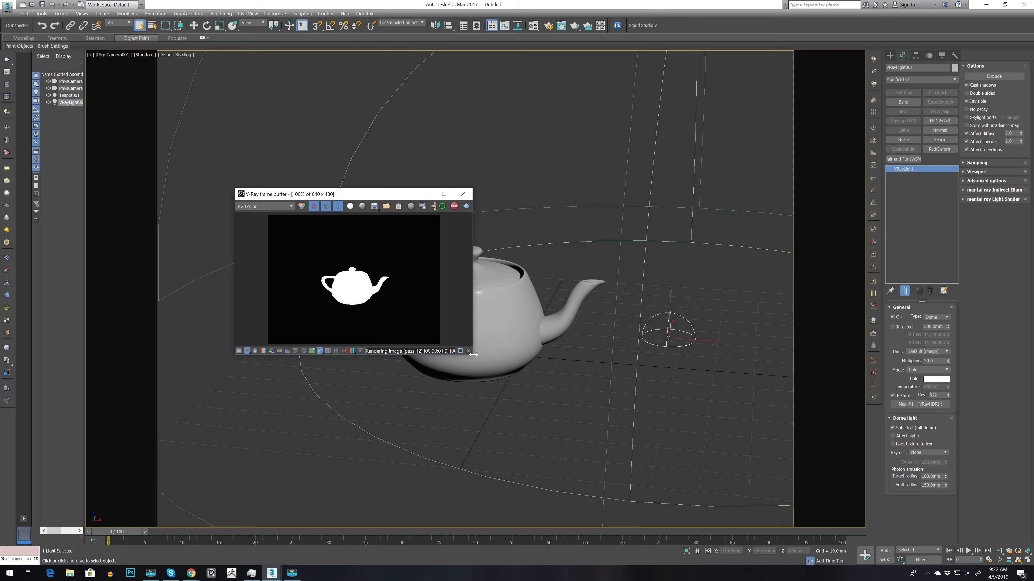
drag(473, 357, 694, 495)
drag(506, 195, 272, 101)
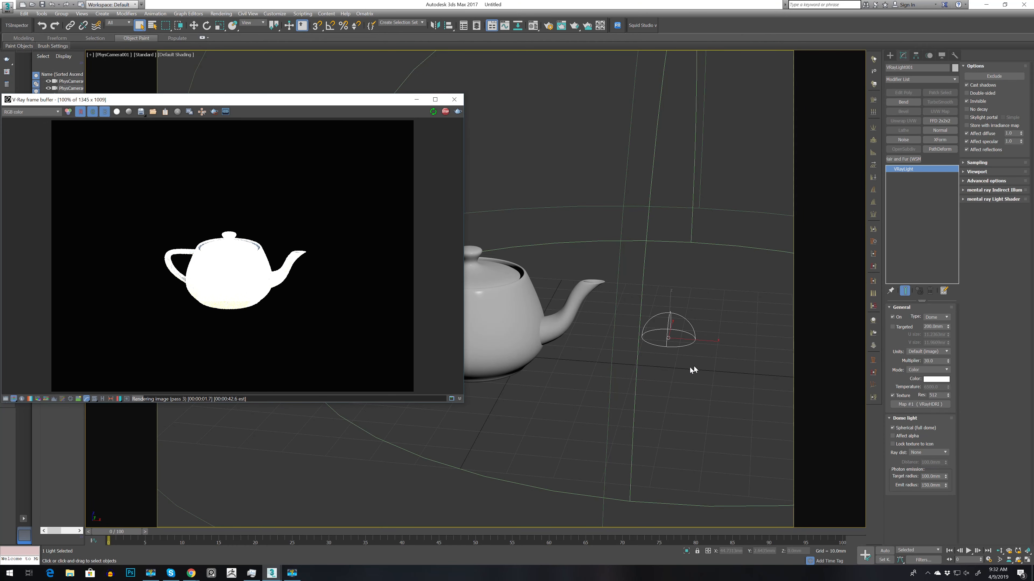
Step: Lower the dome light's multiplier to 1 and further down to 0.5
drag(626, 303, 684, 373)
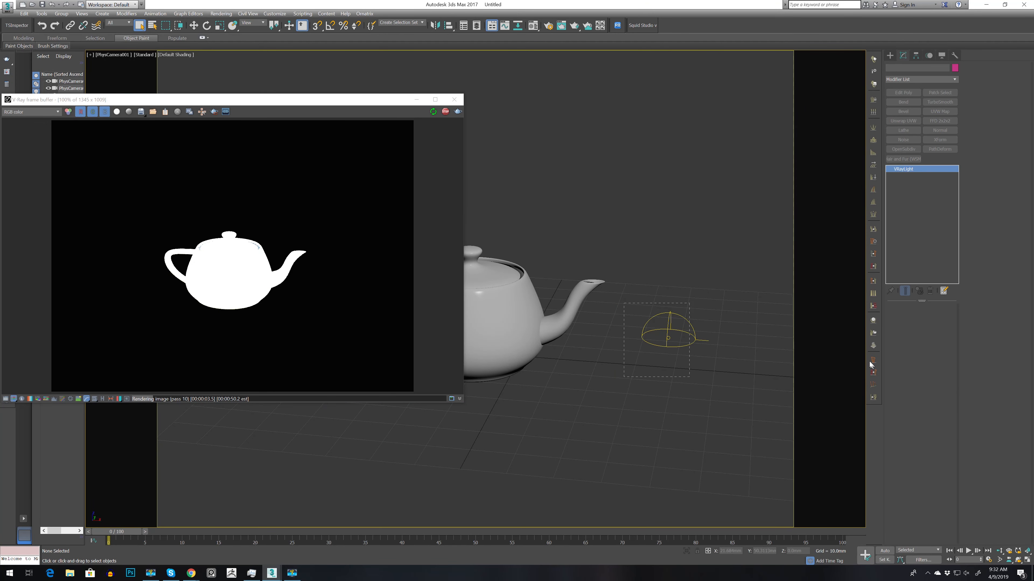
double_click(928, 361)
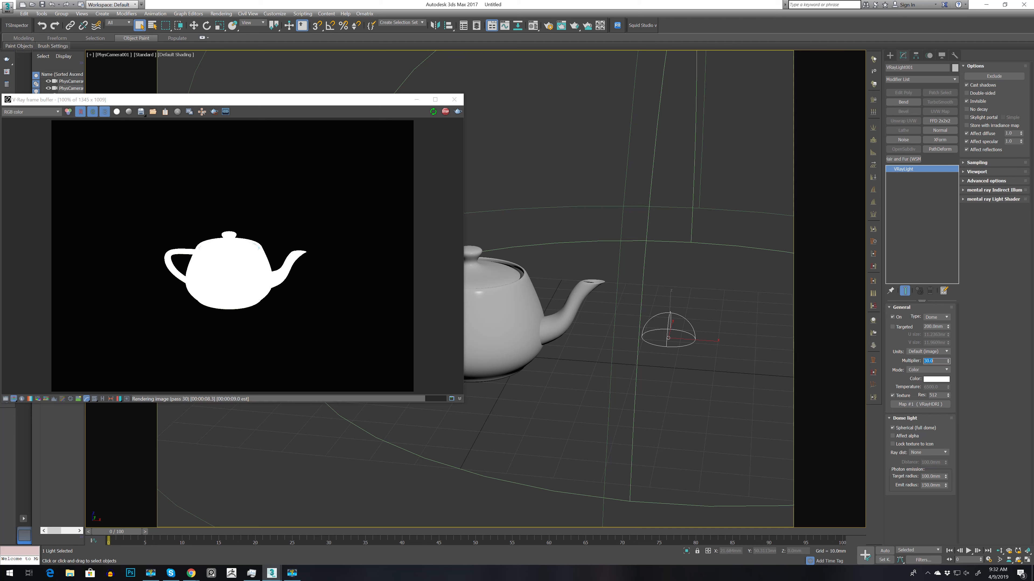
text(1)
key(Return)
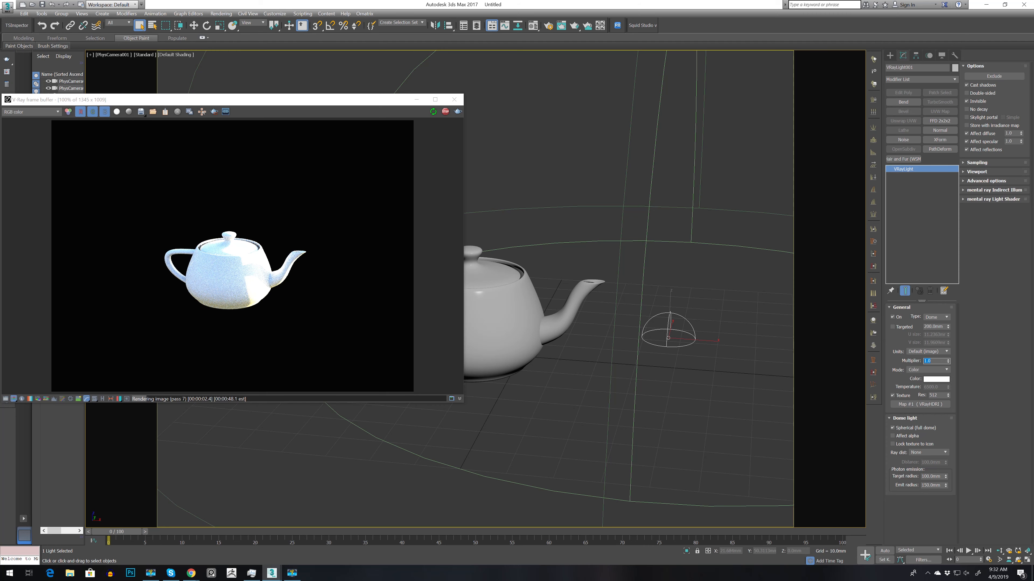
text(0.5)
key(Return)
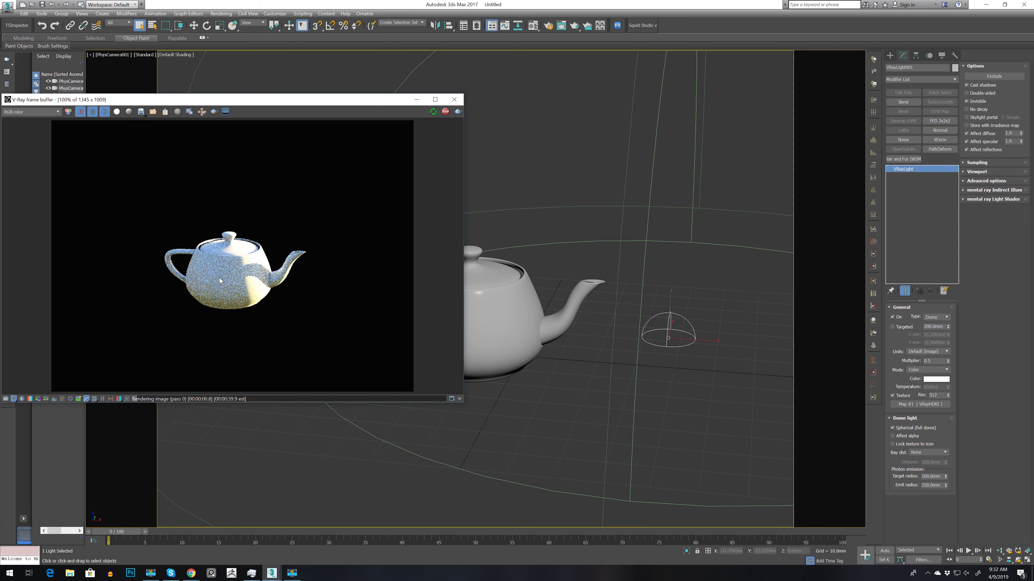
Step: Lower the dome light's multiplier to 0.2
scroll(219, 278, up, 1)
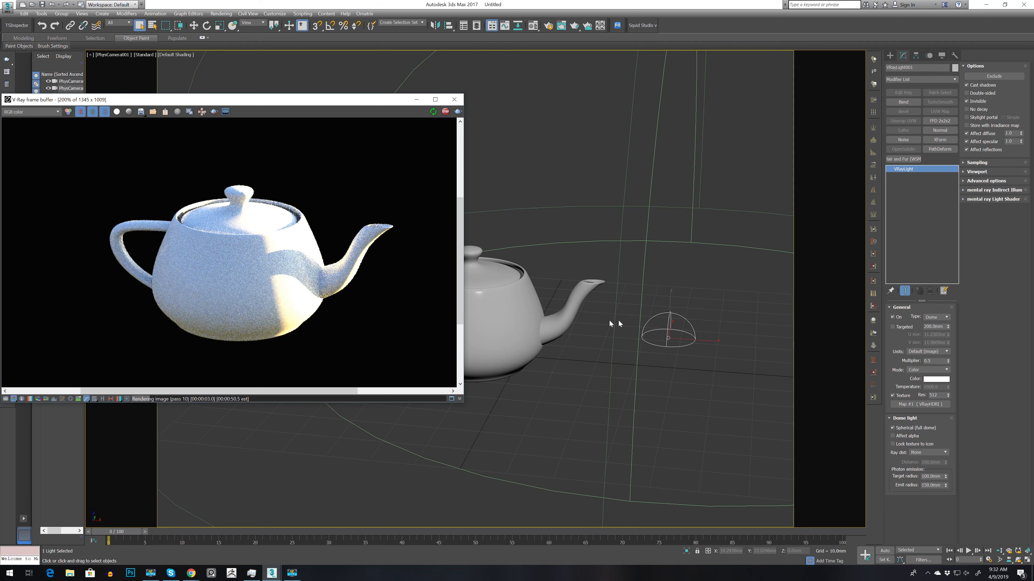
click(941, 361)
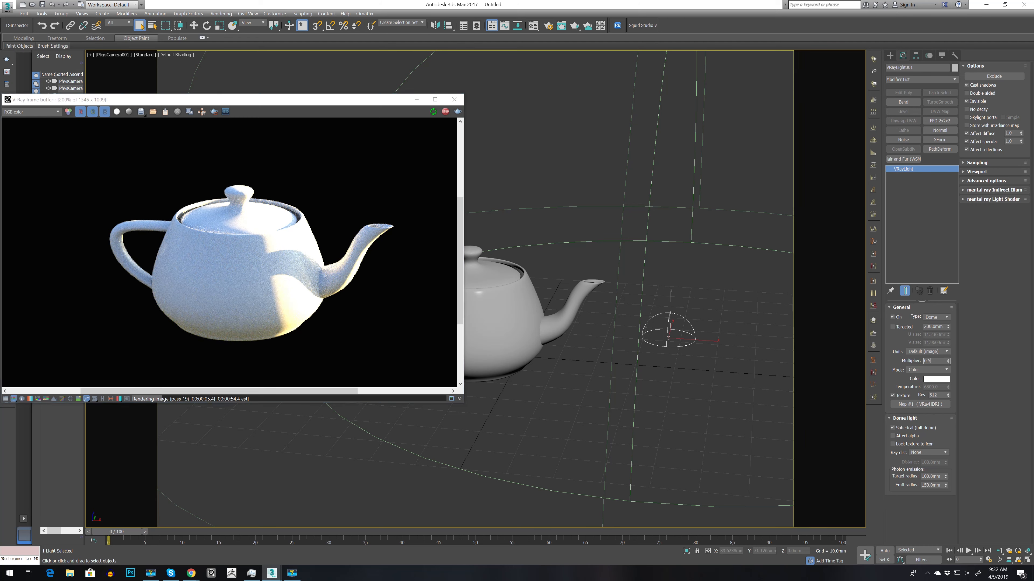
key(BackSpace)
text(2)
key(Return)
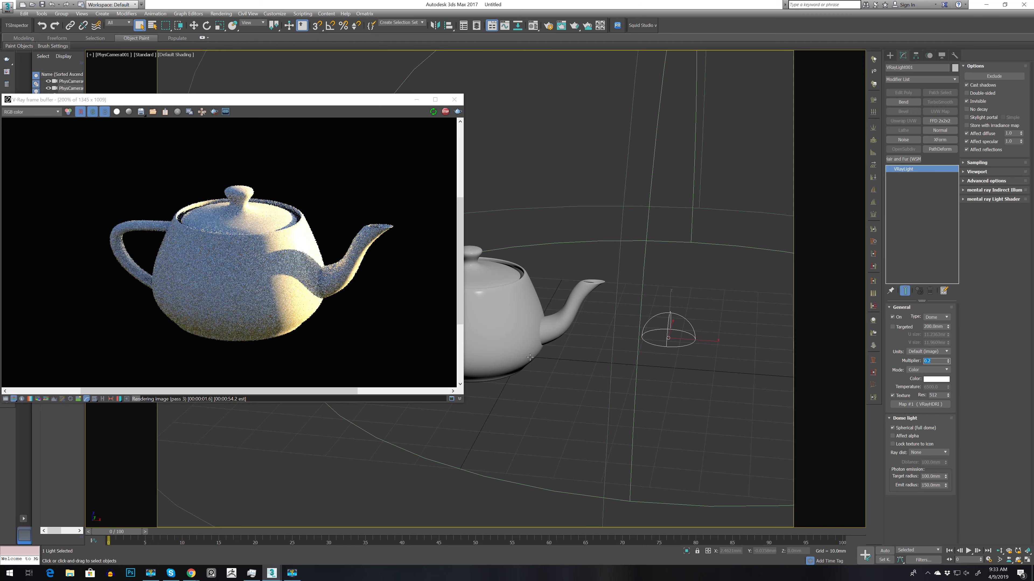
Step: Open the Material Editor beside the render and set the HDRI map's inverse gamma to 0.8, refining it to 0.95
key(m)
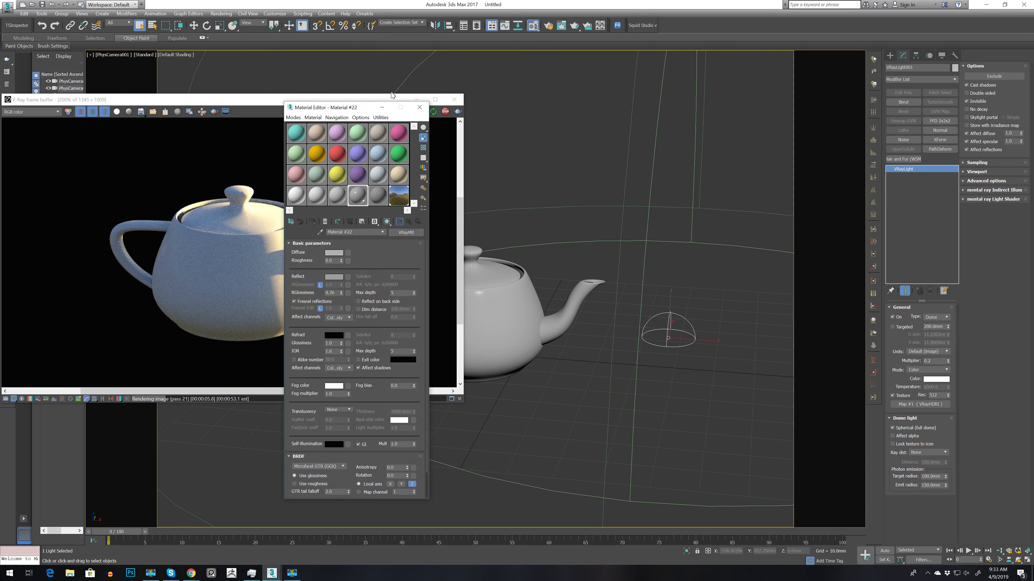
drag(350, 107, 667, 111)
click(709, 203)
scroll(720, 407, down, 3)
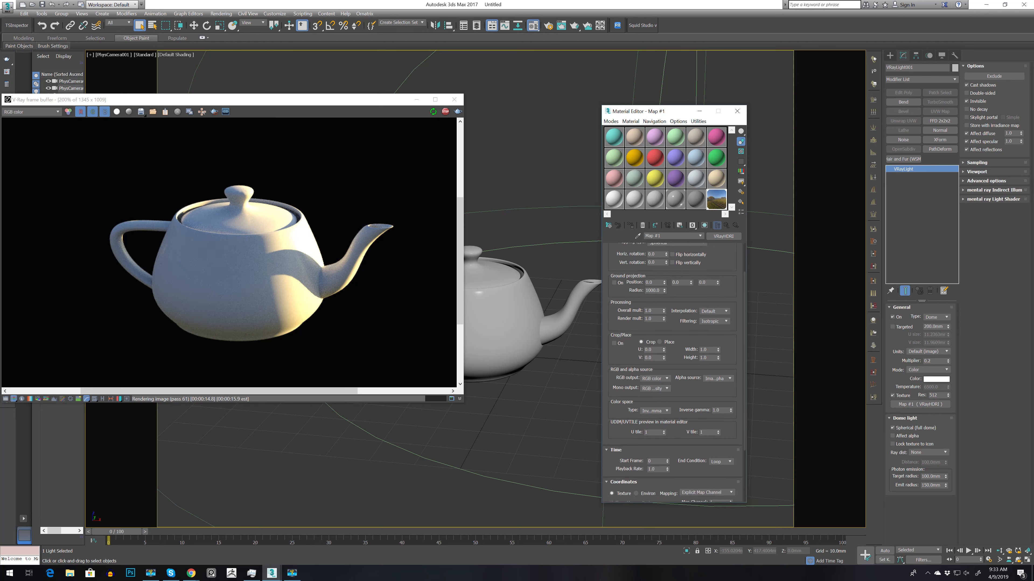
text(0.8)
key(Return)
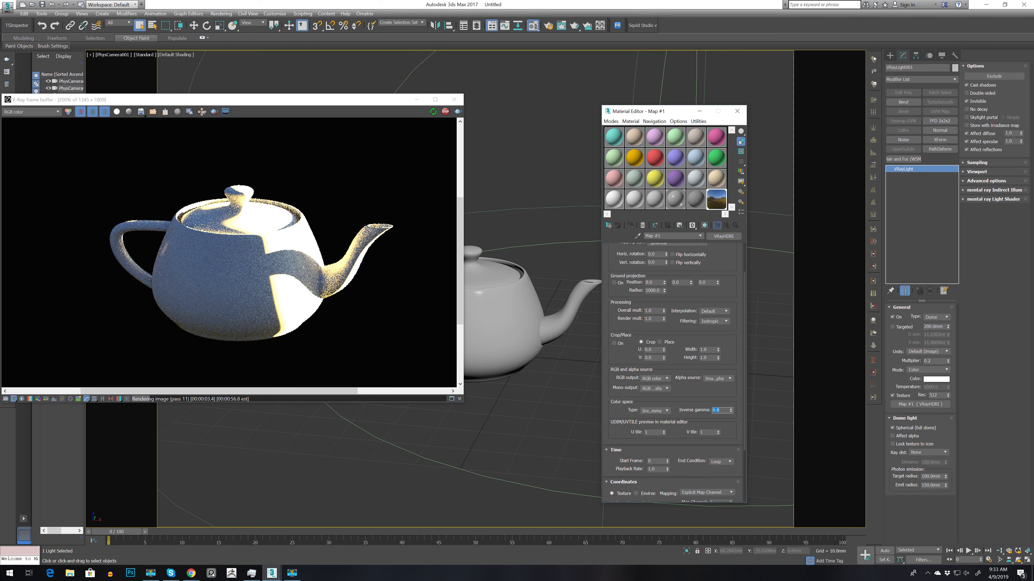
key(BackSpace)
text(95)
key(Return)
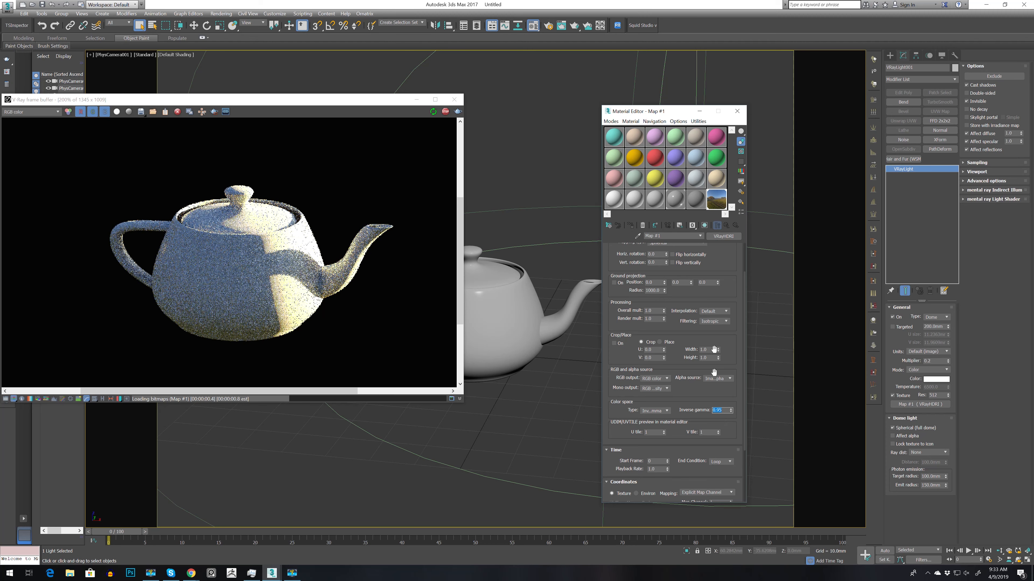
Step: Lighten Material #22's reflection color to a near-white gray of about 218 and raise its reflection glossiness to about 0.85
click(676, 199)
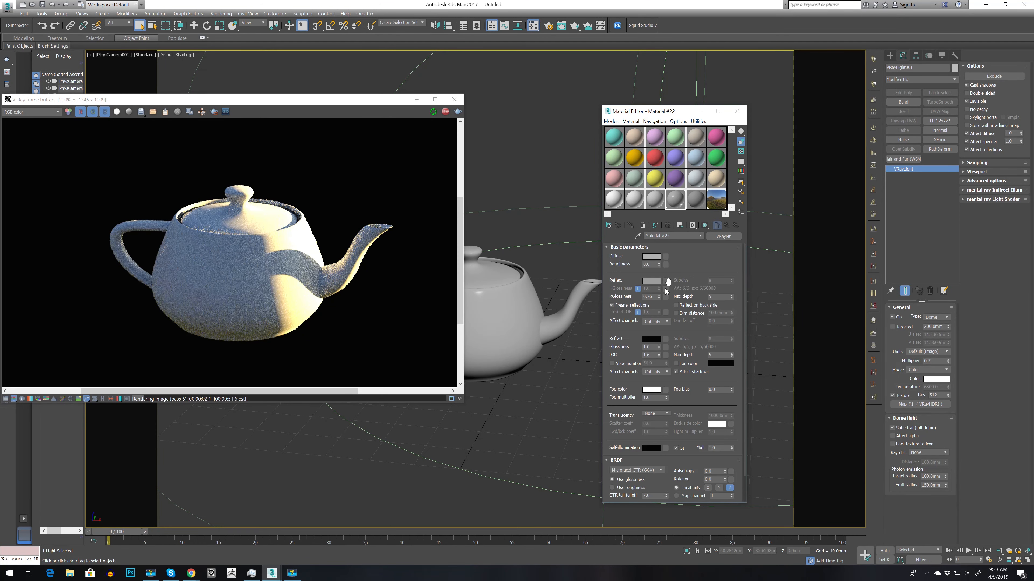
click(651, 280)
drag(182, 83, 181, 100)
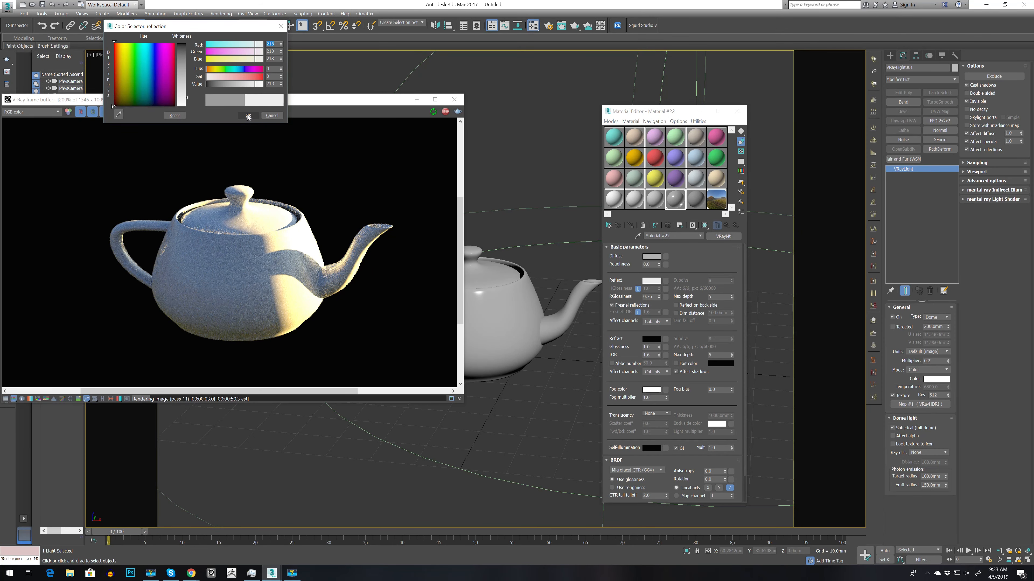
click(243, 116)
drag(659, 294, 659, 295)
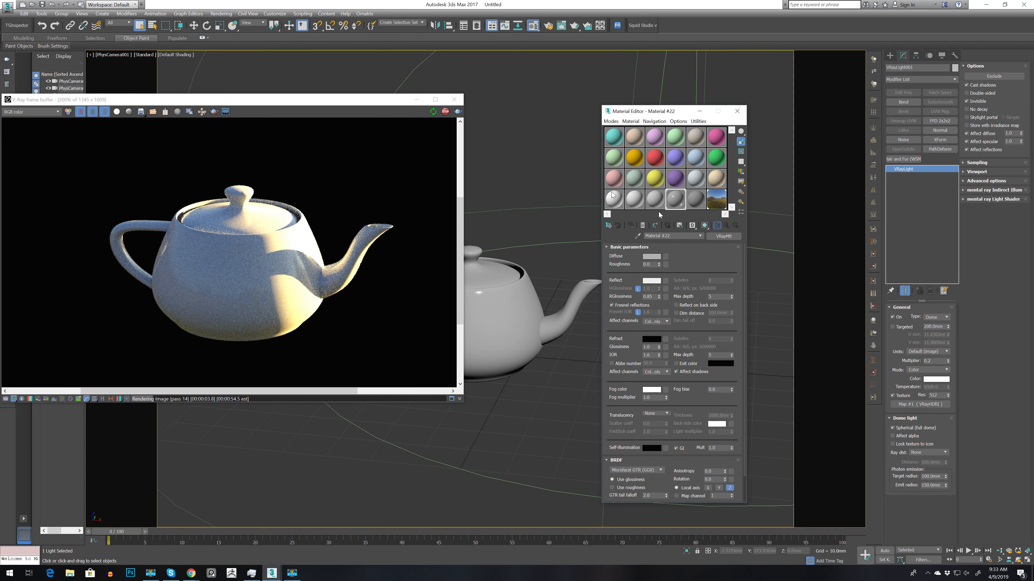
Step: Try different rotations of the HDRI map, settling on a horizontal rotation of -44 and a vertical rotation of -4
click(713, 204)
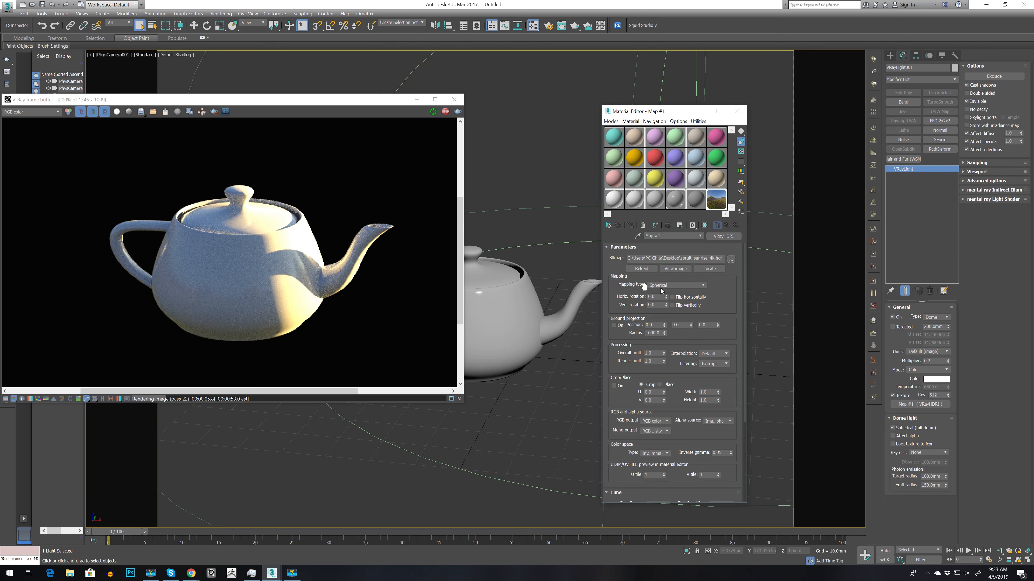
drag(666, 297, 671, 264)
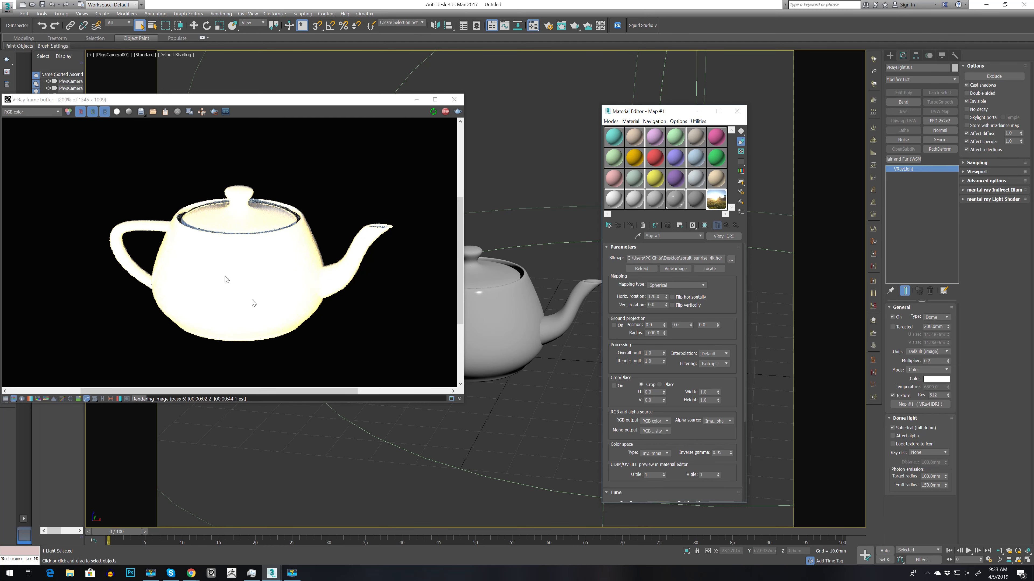
drag(666, 298, 662, 335)
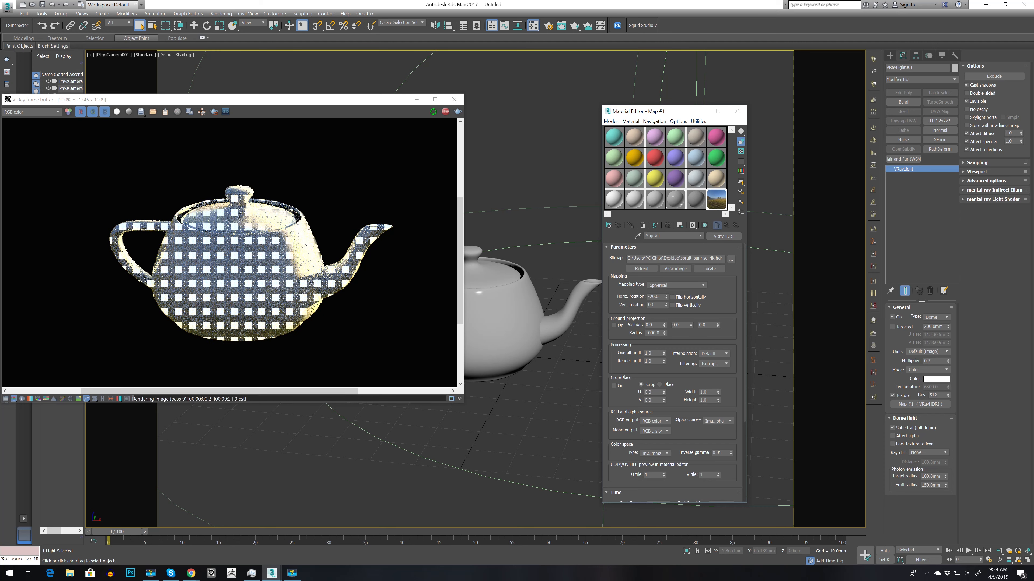
drag(666, 298, 667, 307)
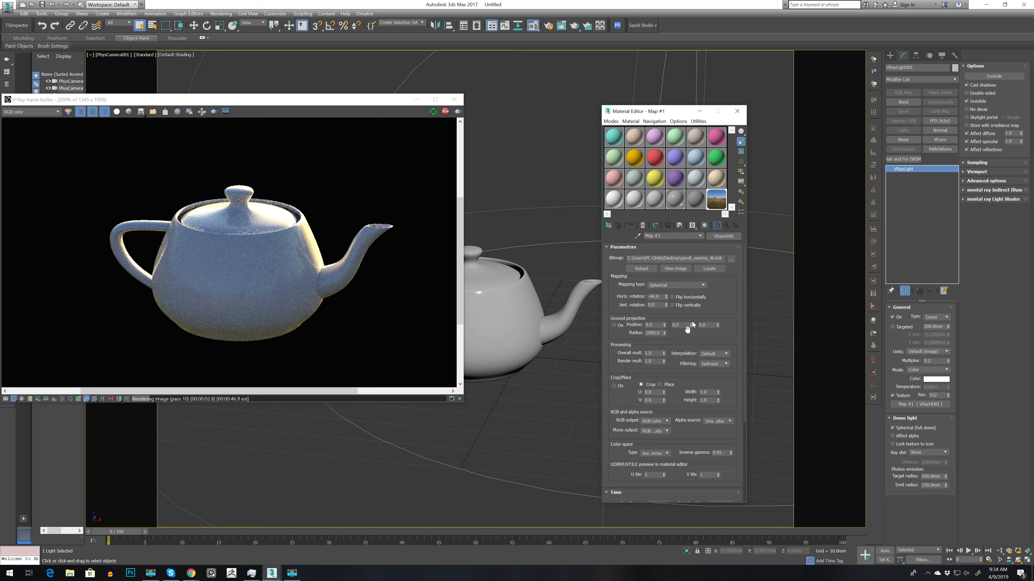
drag(668, 306, 665, 313)
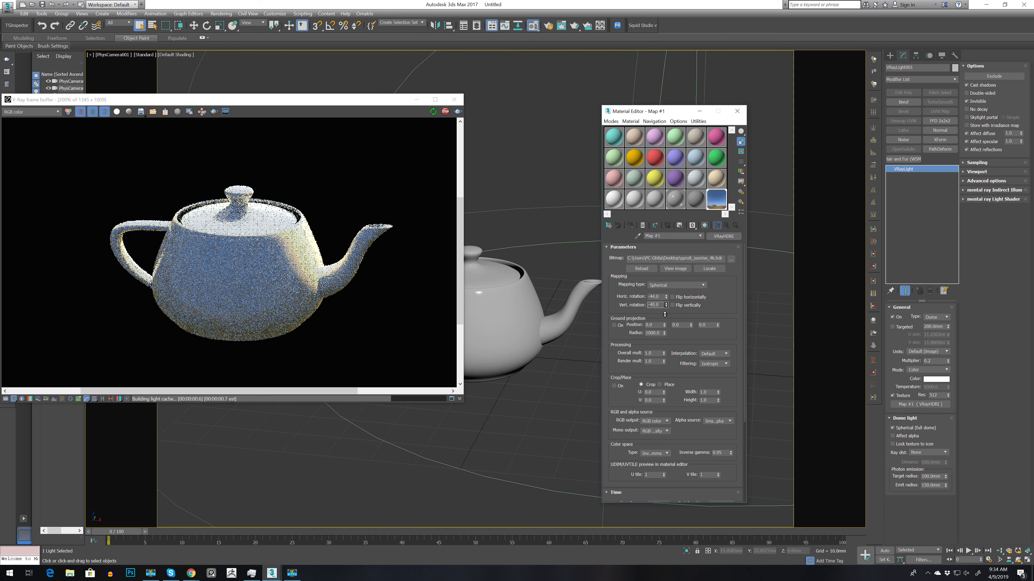
drag(666, 306, 666, 305)
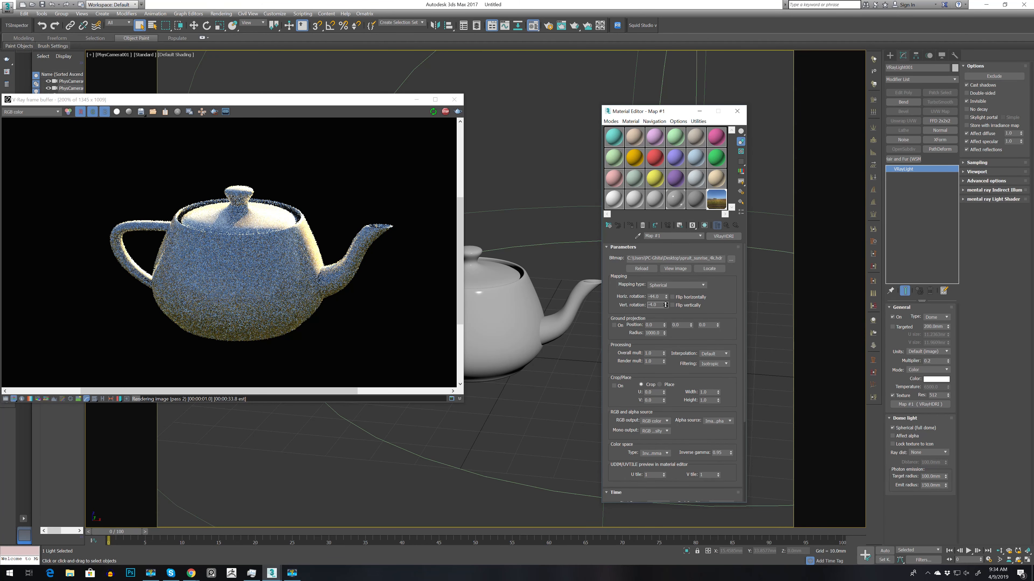
Step: Shift the frame buffer, unlock Material #22's Fresnel IOR, and set it to 3
drag(275, 102, 353, 120)
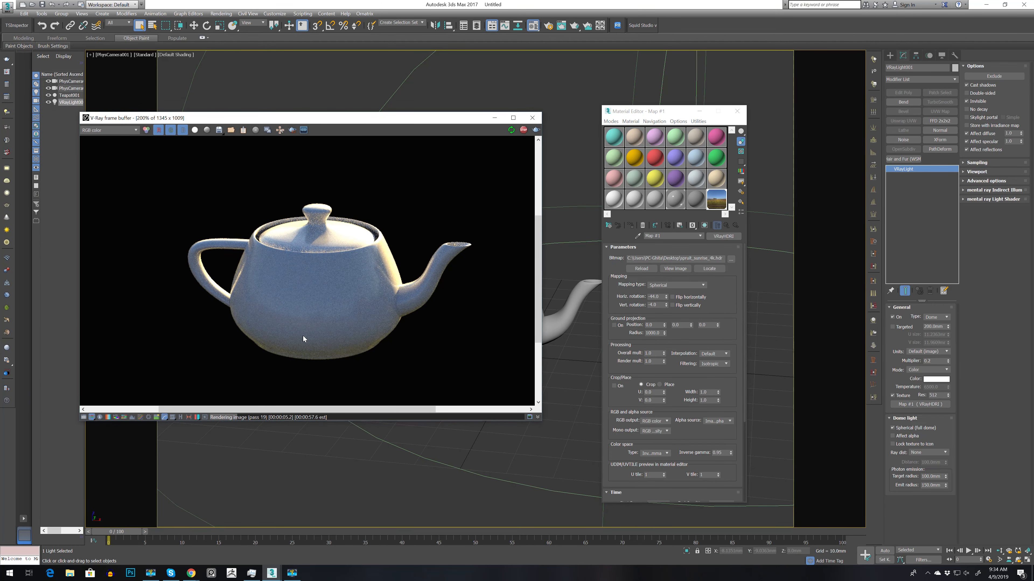
click(675, 199)
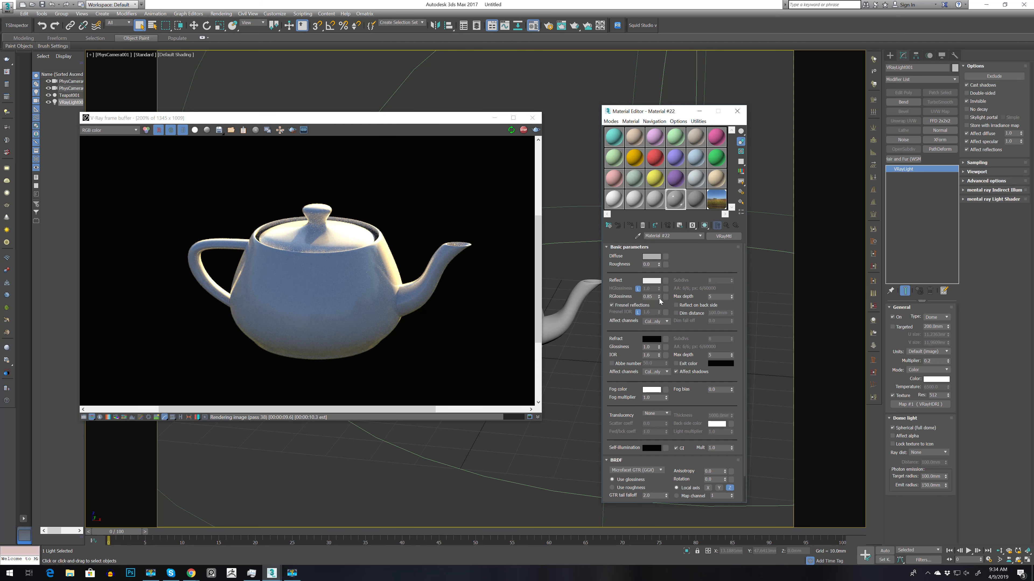
drag(652, 312, 569, 313)
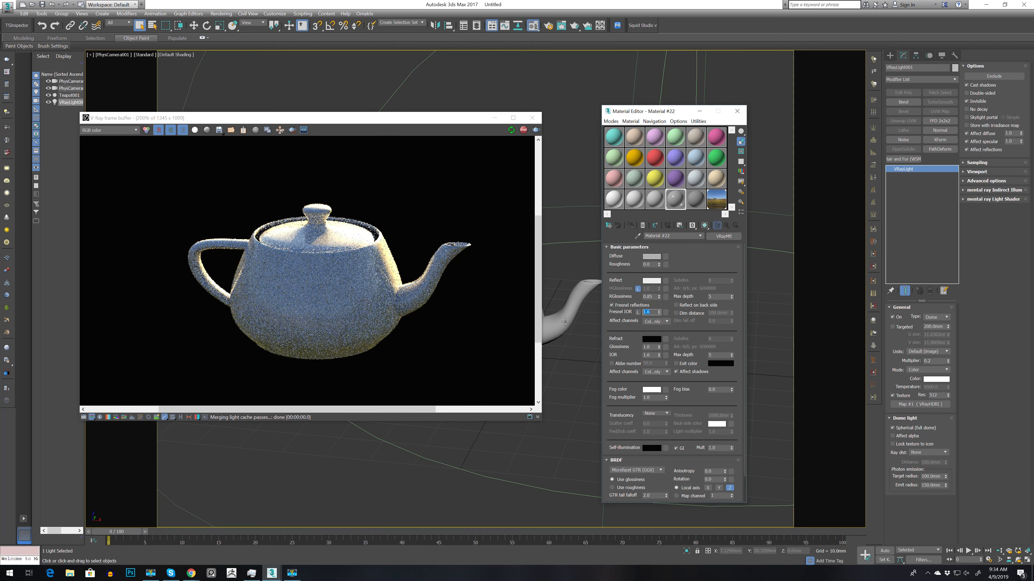
text(3)
key(Return)
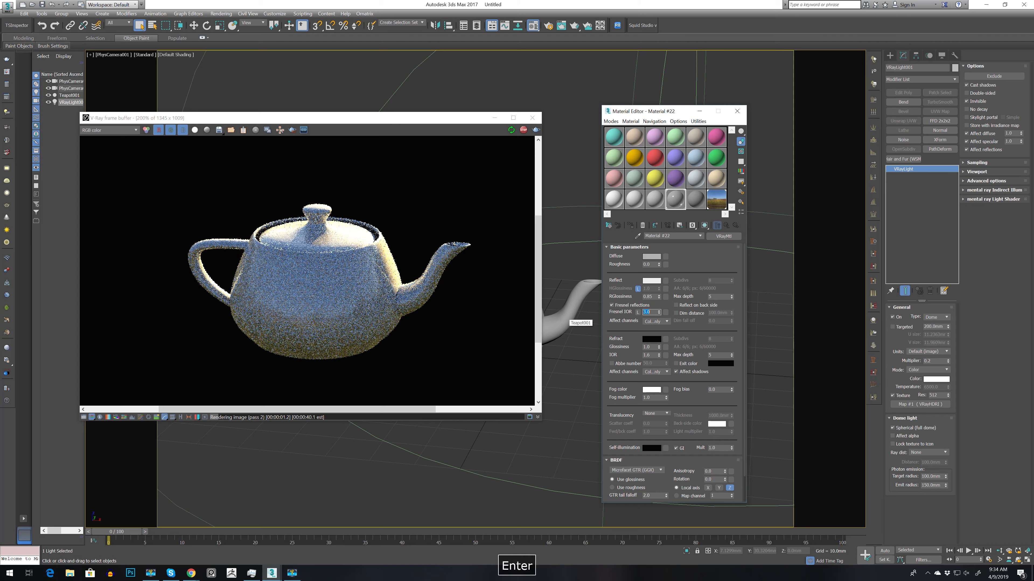
scroll(332, 329, up, 1)
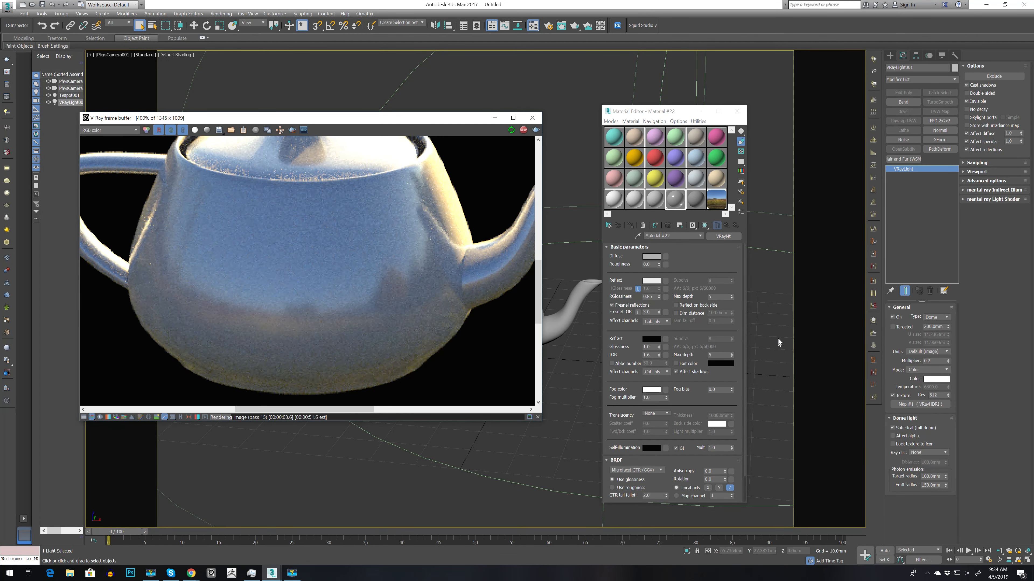
Step: Increase Material #22's Fresnel IOR to 6 and reframe the whole teapot in the frame buffer
click(658, 314)
text(6)
key(Return)
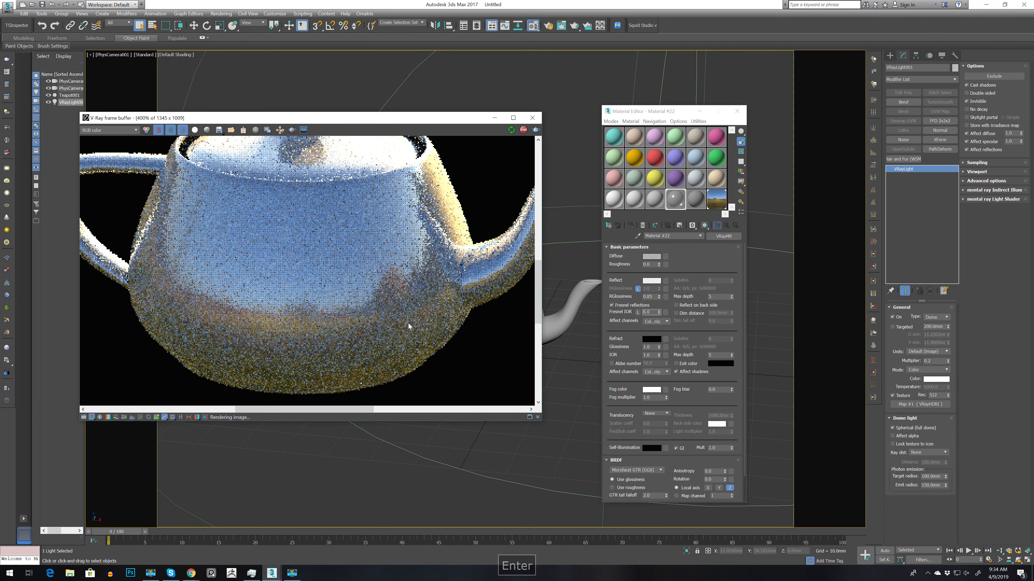
scroll(387, 307, down, 2)
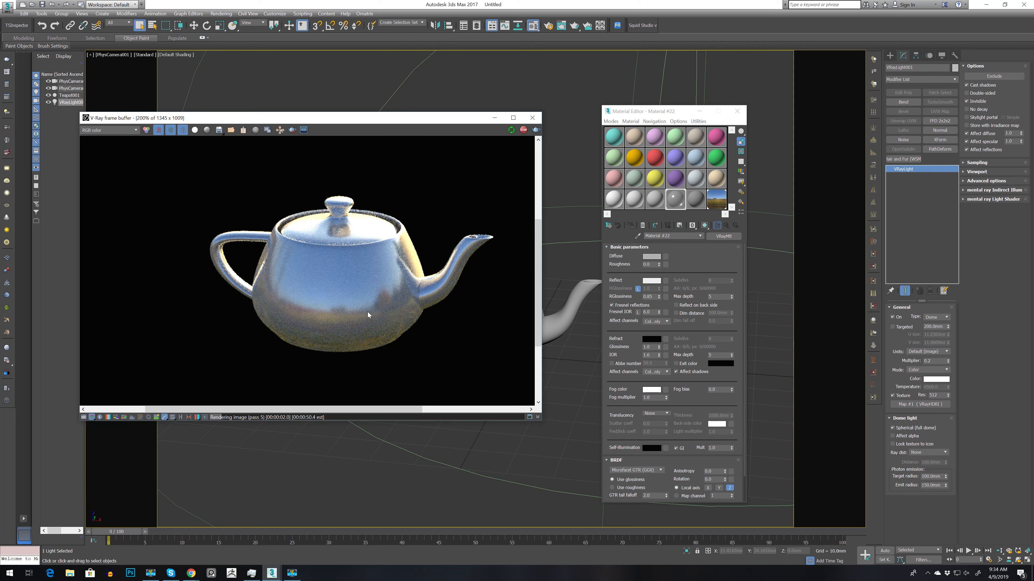
middle_drag(416, 303, 388, 301)
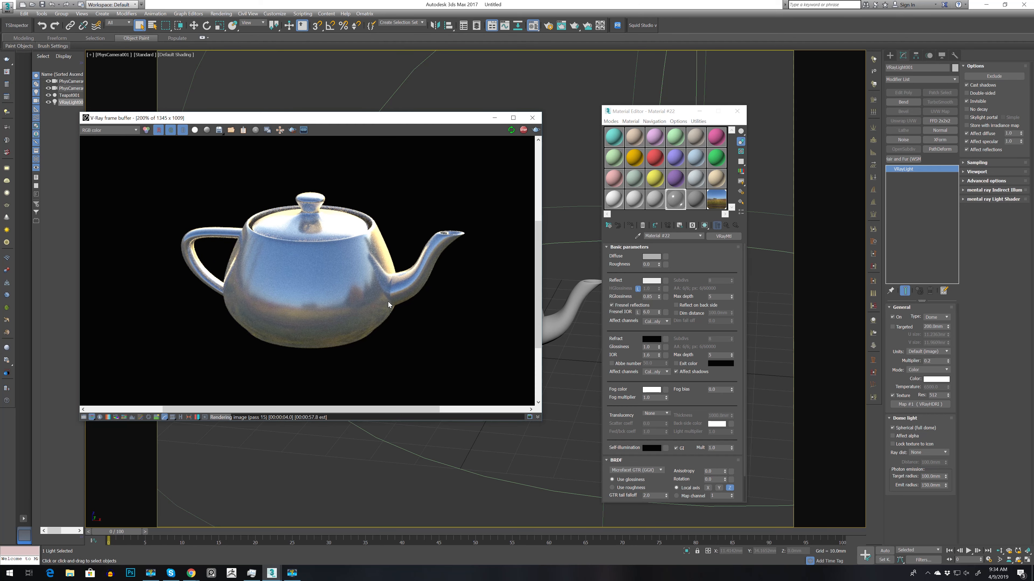
Step: Open the Environment and Effects settings and assign the dome light's HDRI map as an instance to the environment map
drag(378, 112, 349, 146)
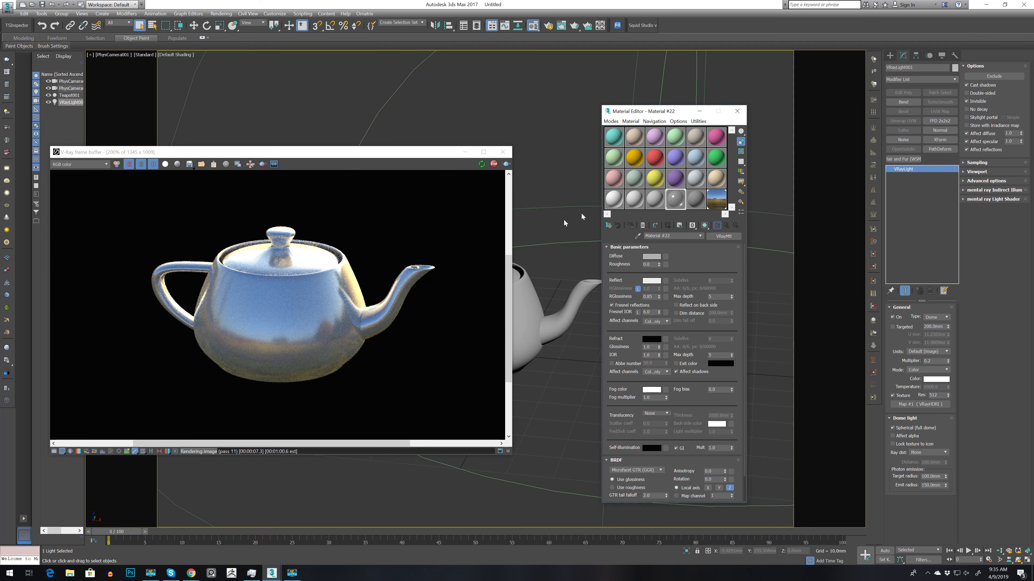
click(537, 228)
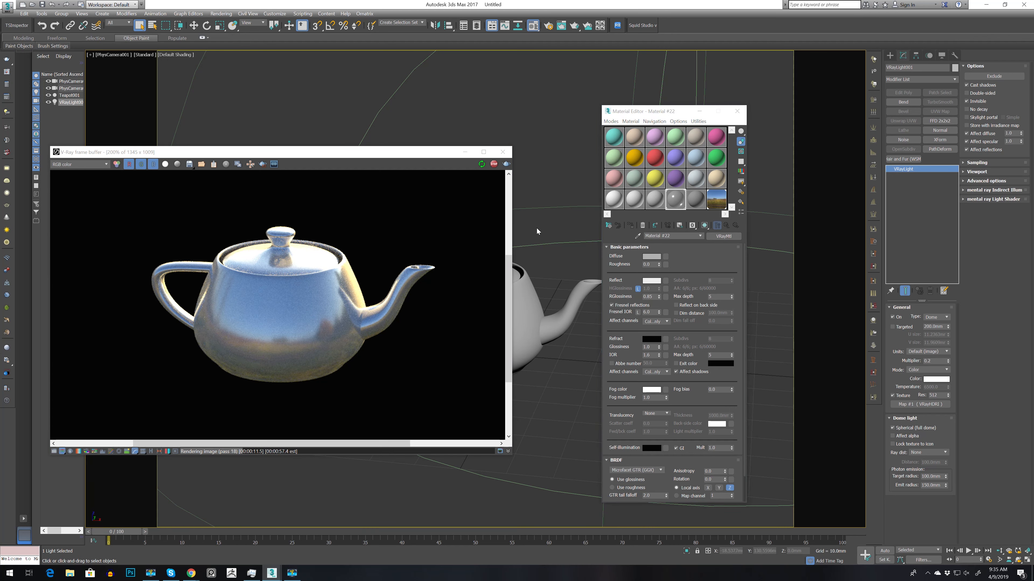
key(8)
drag(663, 237, 507, 183)
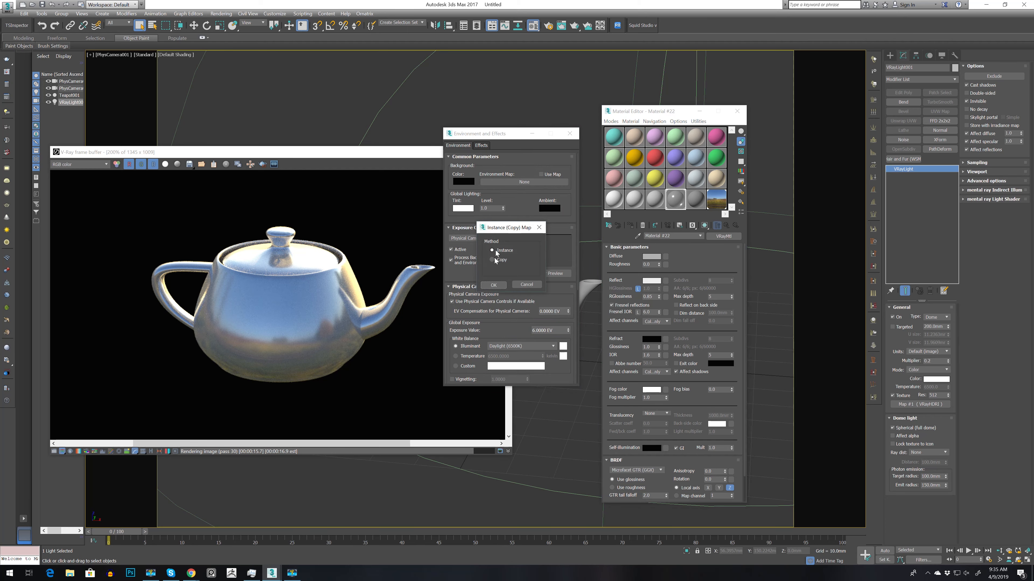
click(493, 285)
drag(500, 136, 573, 138)
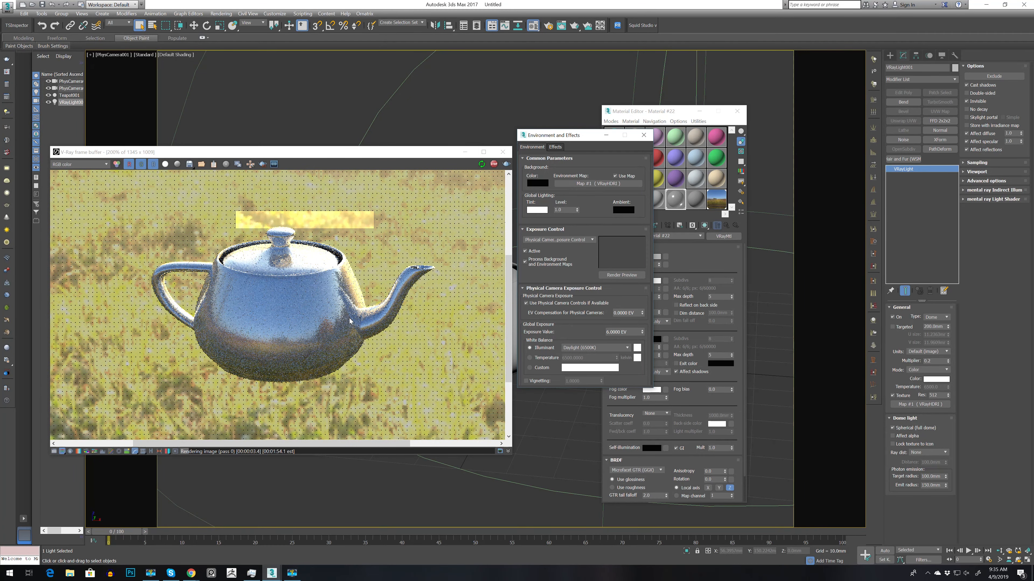
Step: Examine the teapot render against the HDRI background at close and full-frame zoom
double_click(308, 306)
scroll(346, 319, down, 1)
scroll(308, 323, up, 1)
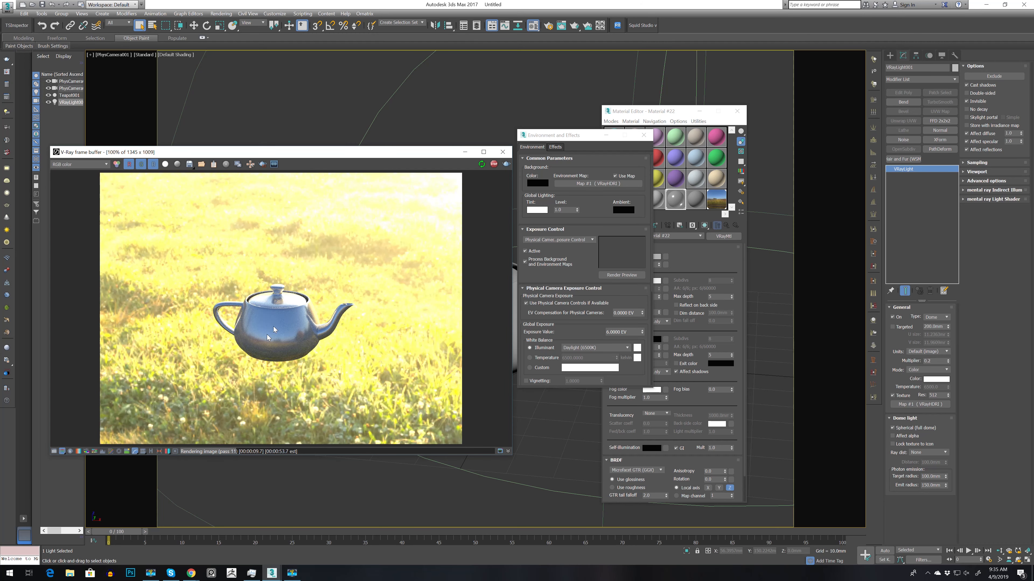
scroll(266, 341, up, 1)
scroll(326, 352, down, 1)
scroll(298, 356, up, 1)
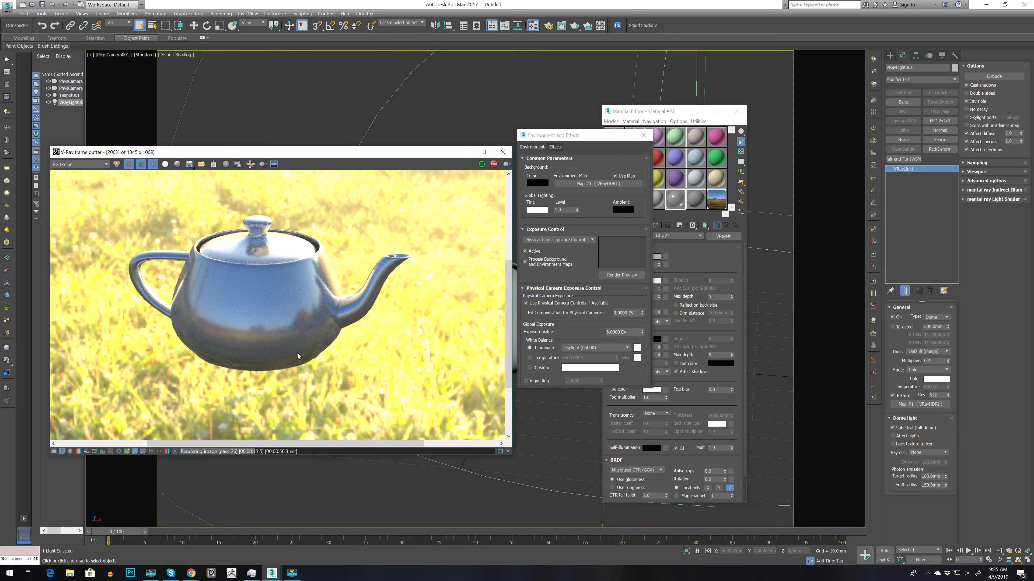
scroll(298, 356, down, 1)
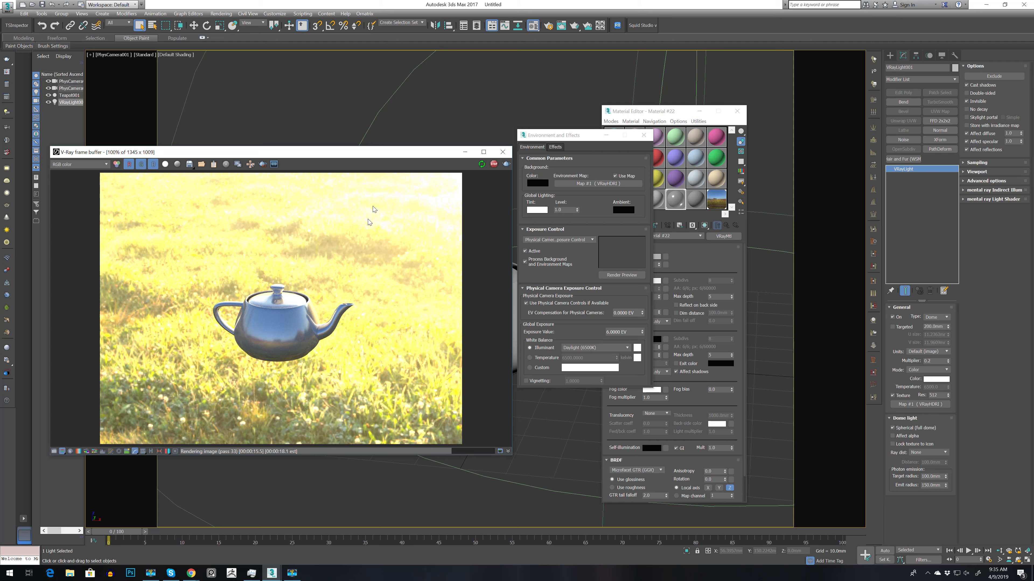
Step: Move the frame buffer clear of the environment settings and turn off the use of the environment map
drag(396, 155, 421, 106)
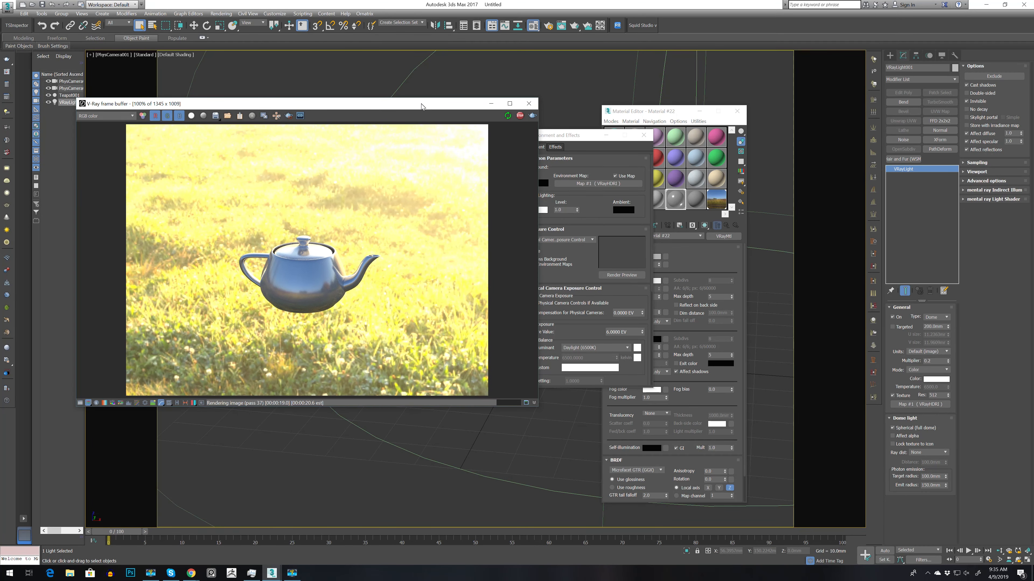
drag(421, 106, 368, 137)
click(622, 176)
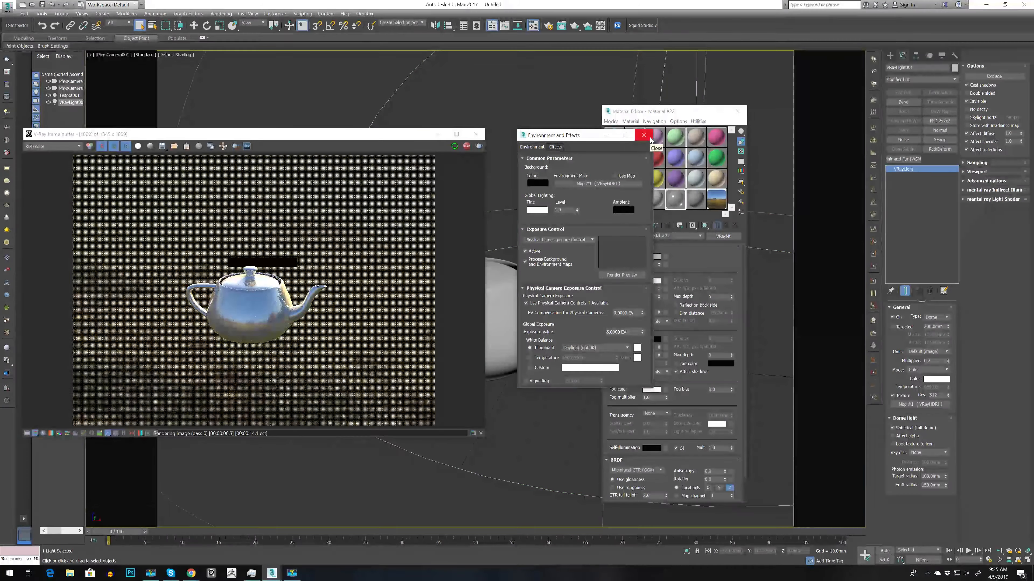